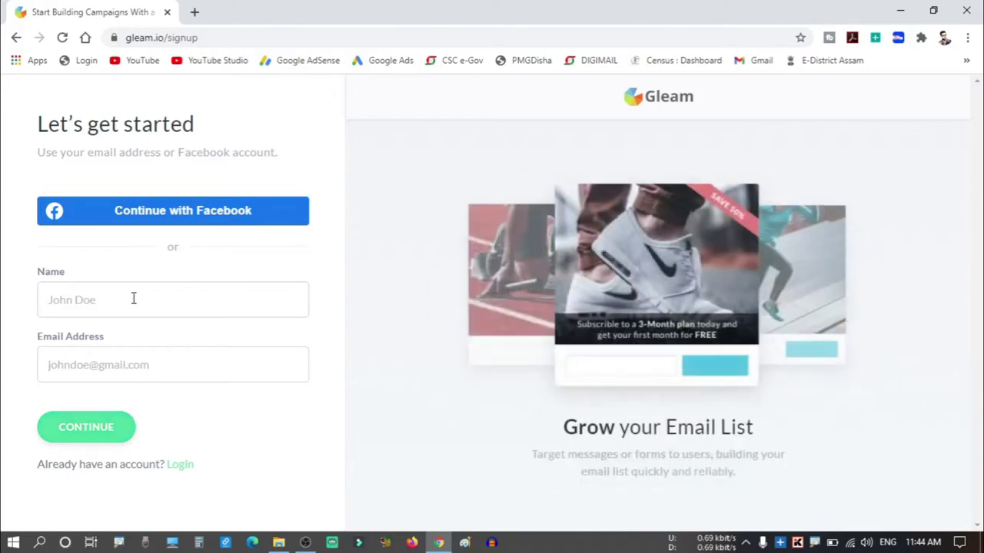
# Enter the account name and sign-up e-mail address, then continue to the password step.
pyautogui.click(124, 302)
pyautogui.write('METalks')
pyautogui.click(110, 368)
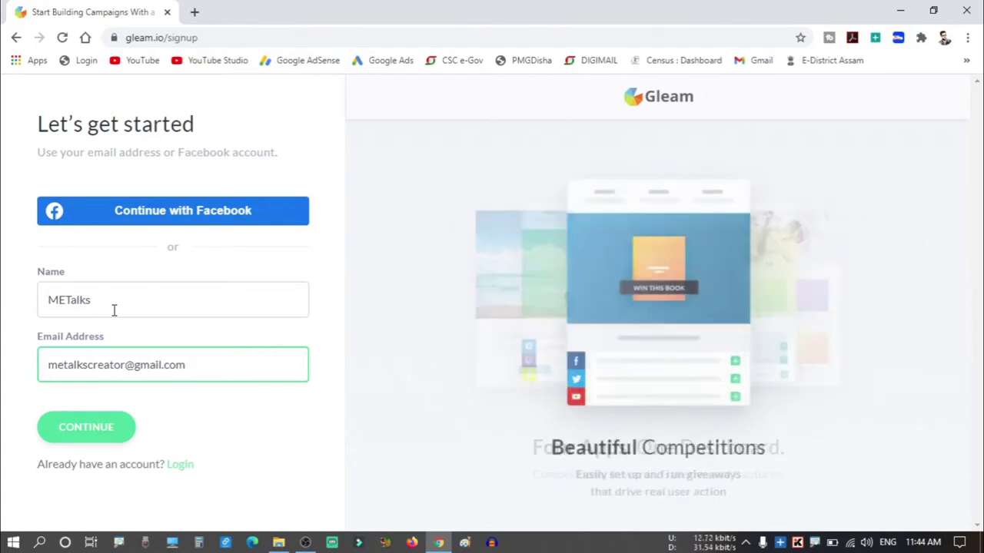
pyautogui.click(87, 432)
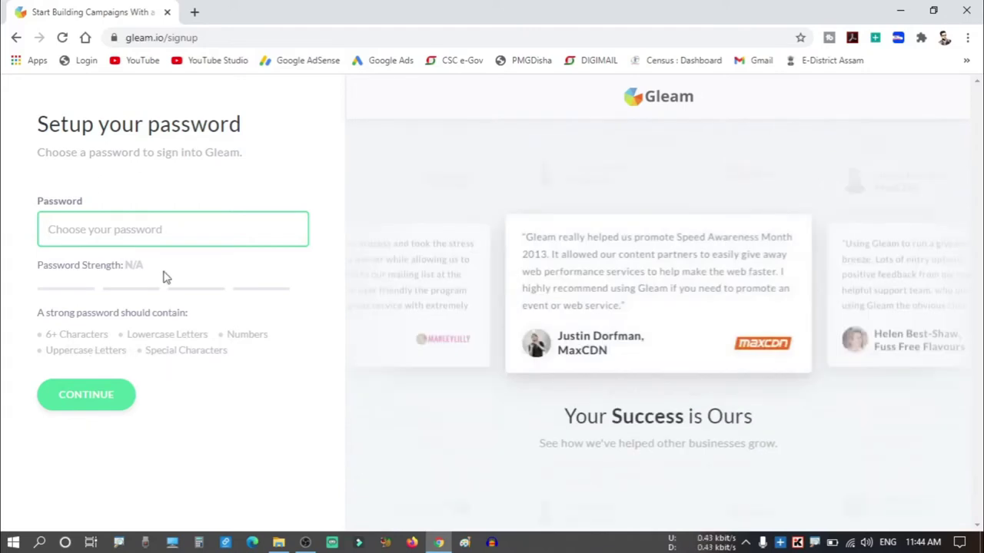
# Enter a strong account password and continue to site setup.
pyautogui.write('•••••••••')
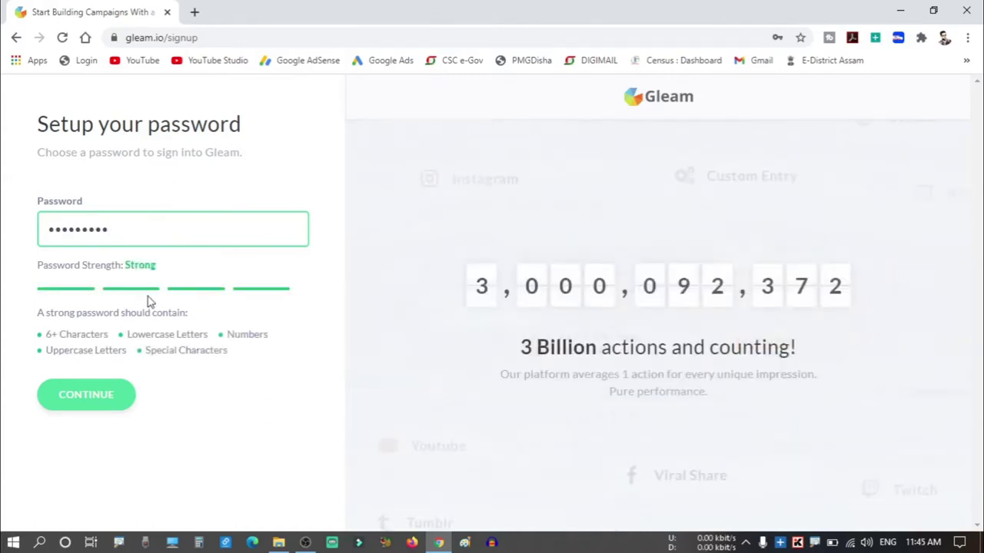
pyautogui.click(105, 402)
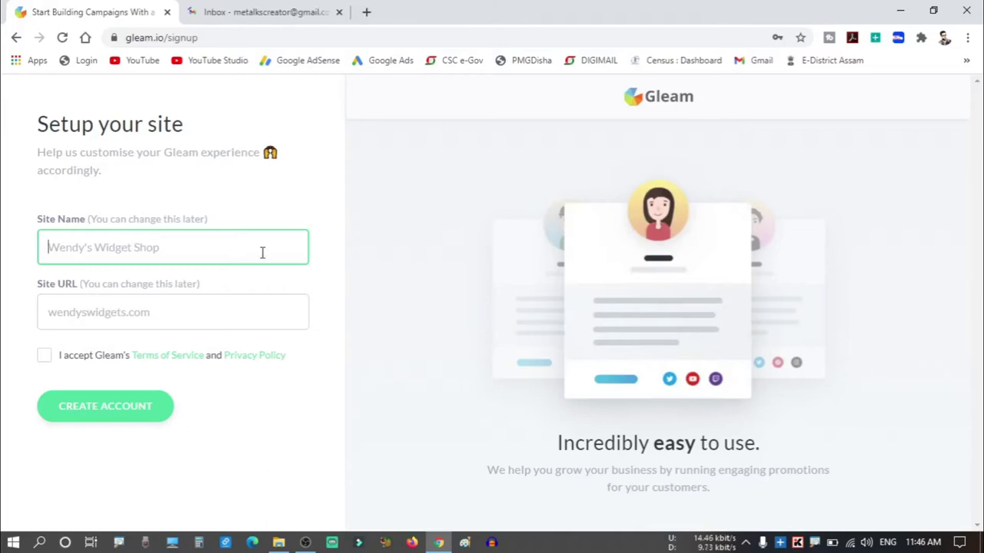
pyautogui.write('METalks')
pyautogui.click(231, 321)
pyautogui.write('https://youtube.com/metalks')
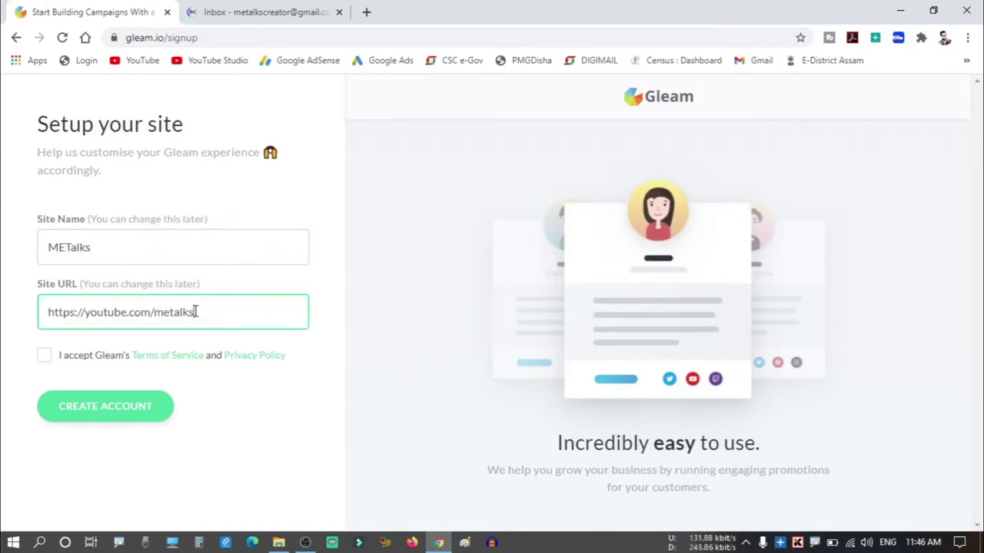
pyautogui.click(44, 358)
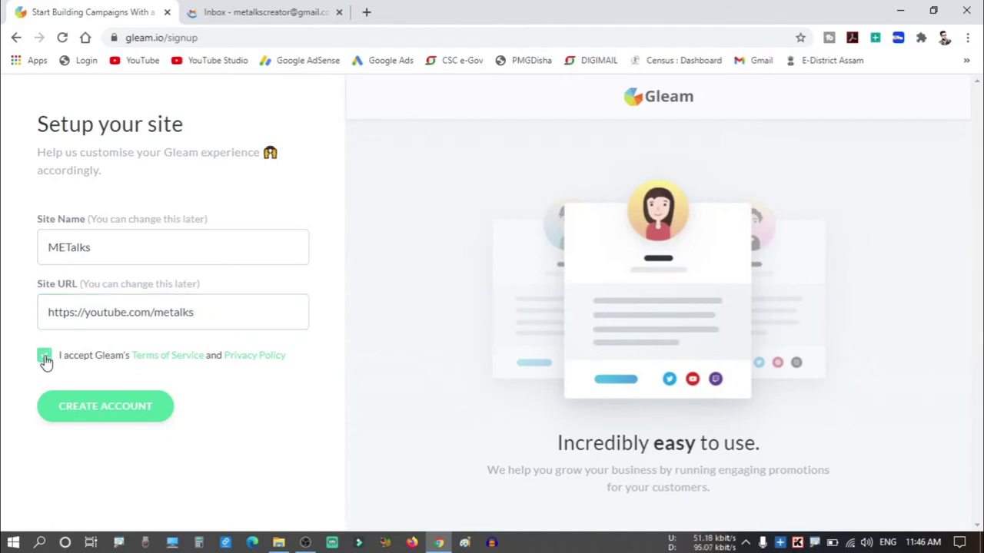
pyautogui.click(119, 415)
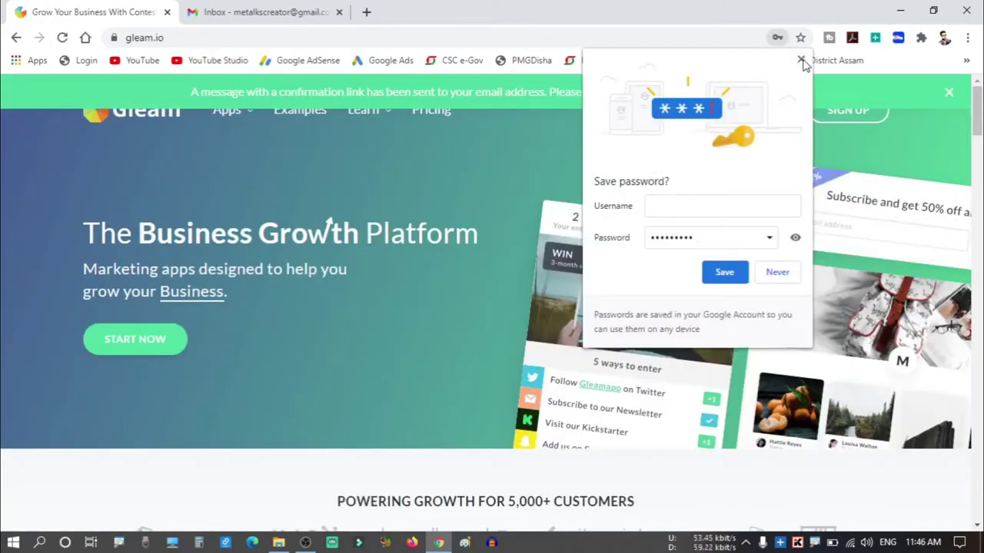
pyautogui.click(801, 60)
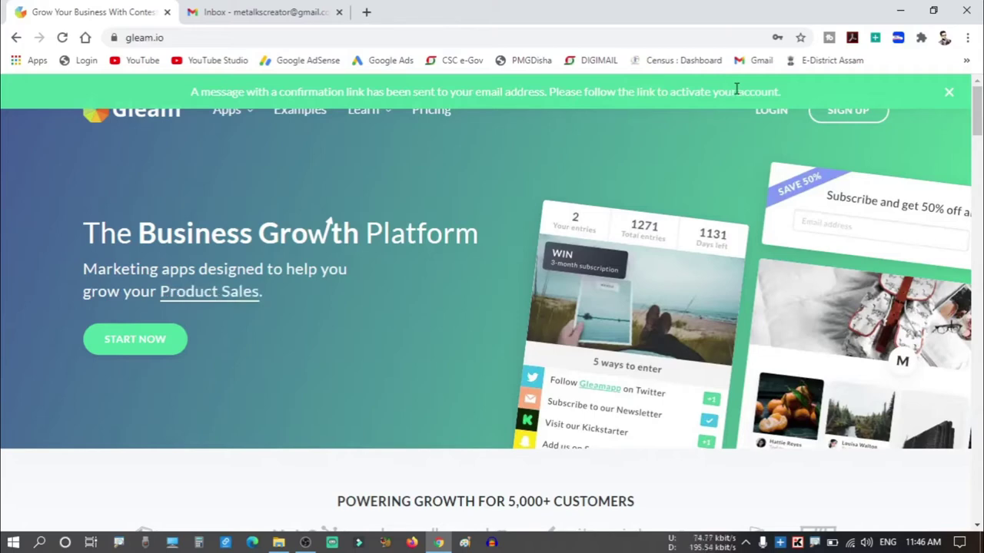
# Refresh Gmail, open the 'Confirm Your Gleam Email' message and use its confirm button.
pyautogui.click(260, 17)
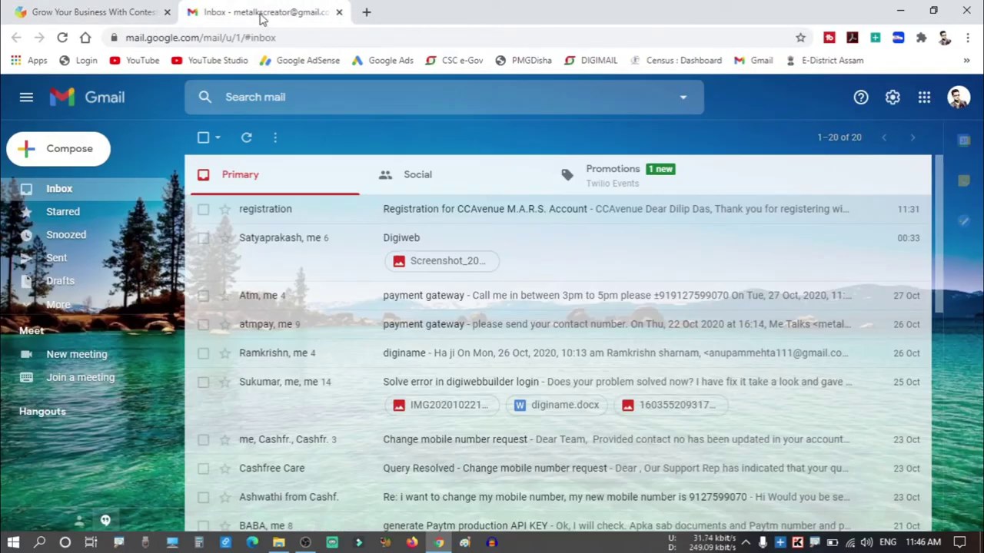
pyautogui.click(246, 140)
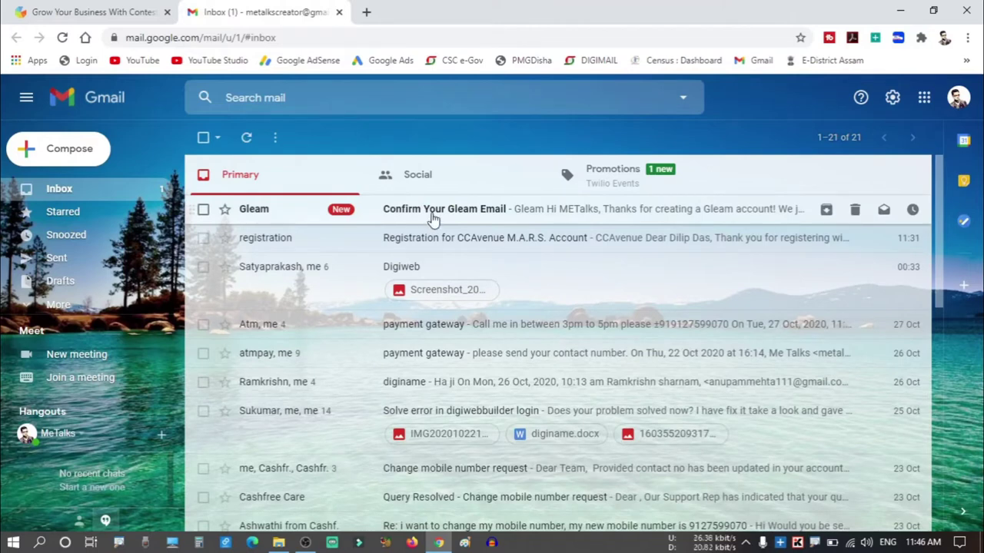
pyautogui.click(488, 220)
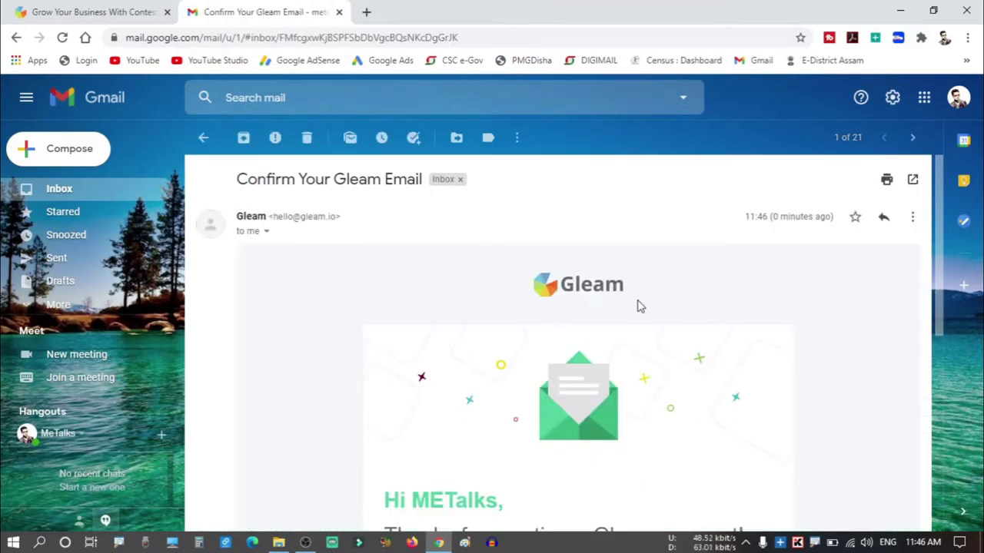
pyautogui.scroll(-3, 640, 307)
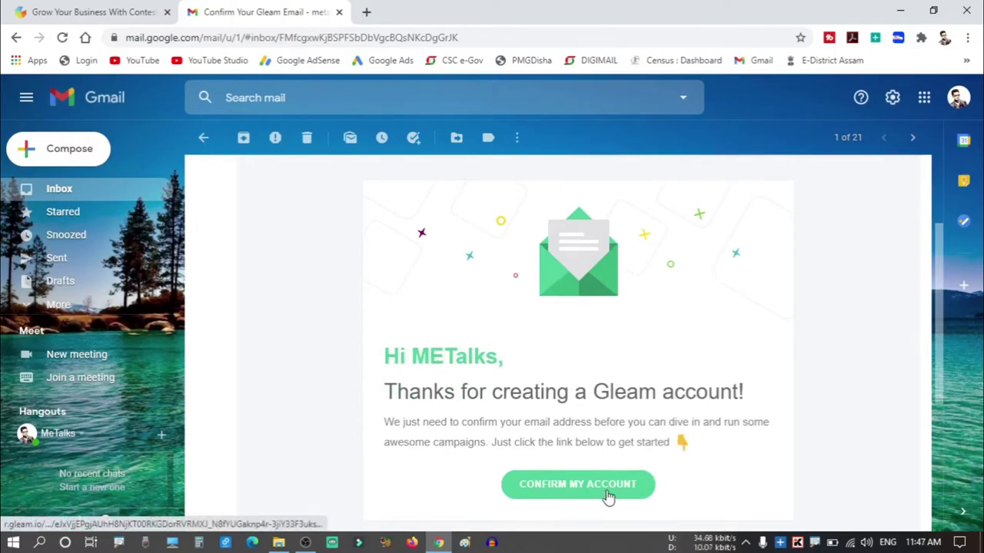
pyautogui.click(607, 496)
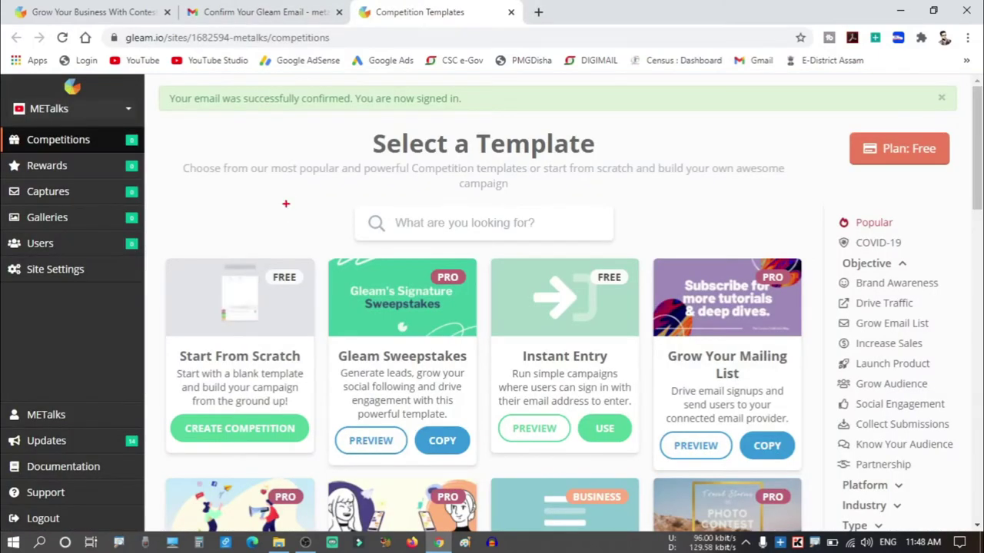
# Look over the Select a Template page in the newly opened, signed-in Gleam tab.
pyautogui.moveTo(160, 86)
pyautogui.mouseDown()
pyautogui.moveTo(220, 106)
pyautogui.moveTo(496, 115)
pyautogui.mouseUp()
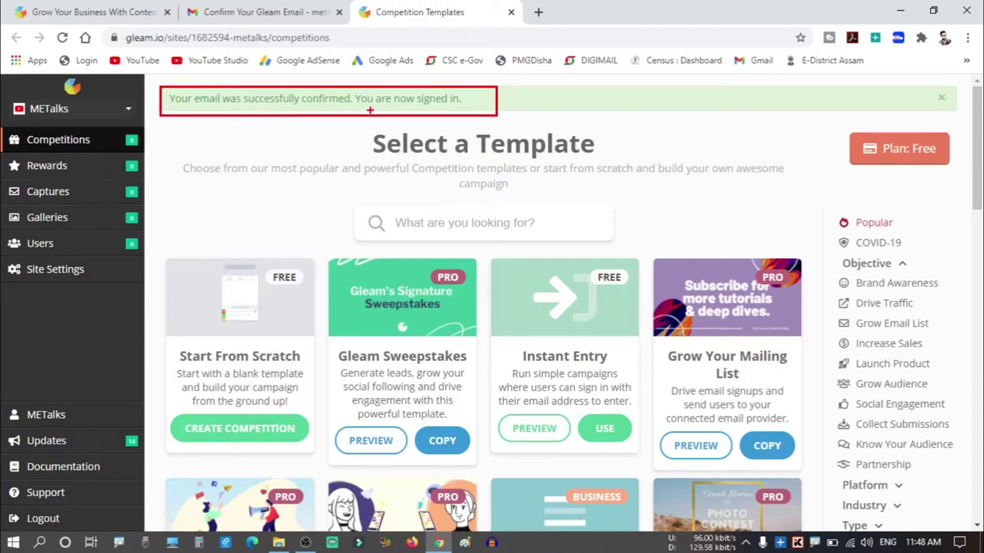
pyautogui.moveTo(7, 100)
pyautogui.mouseDown()
pyautogui.moveTo(71, 169)
pyautogui.moveTo(139, 301)
pyautogui.mouseUp()
pyautogui.moveTo(835, 118); pyautogui.dragTo(955, 175)
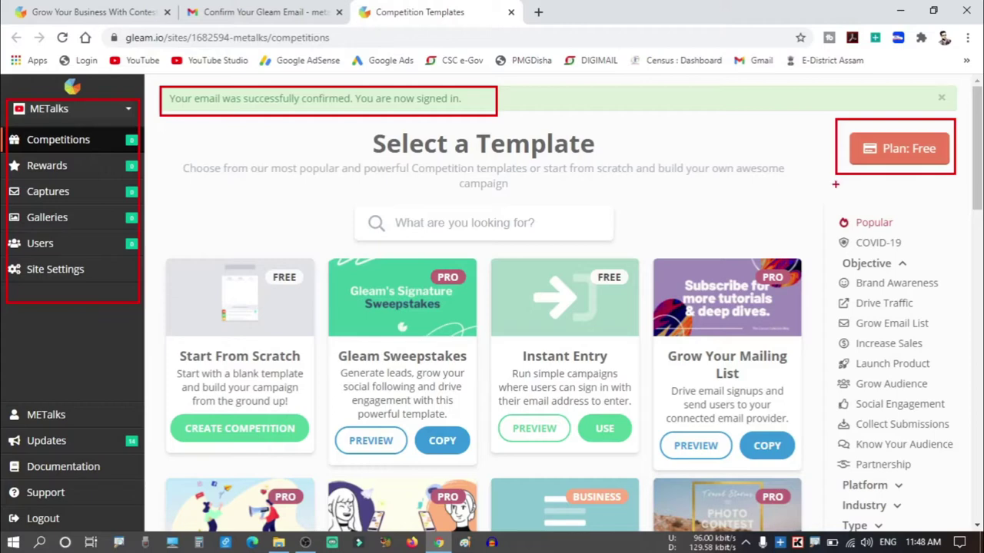
pyautogui.press('Escape')
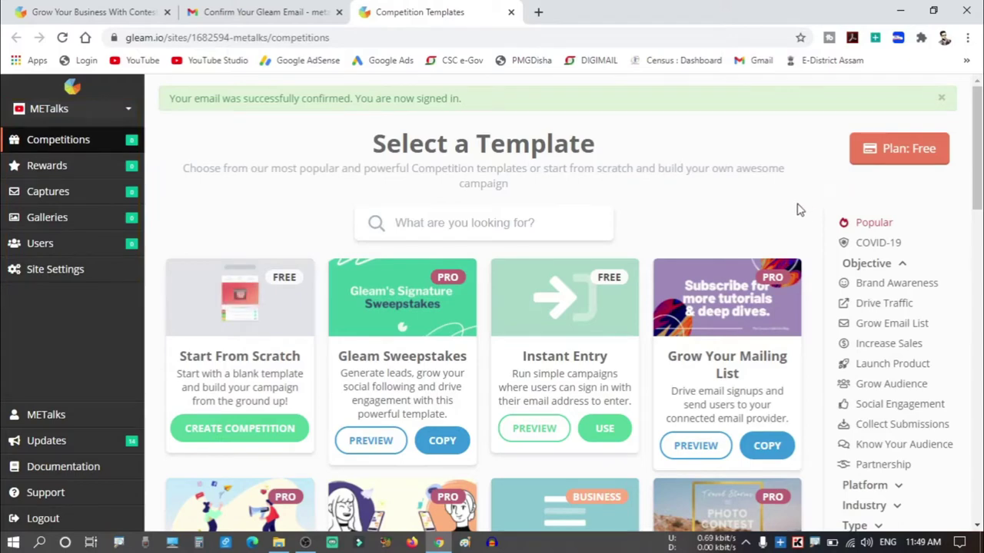
pyautogui.hotkey('ctrl', '2')
pyautogui.moveTo(351, 131)
pyautogui.mouseDown()
pyautogui.moveTo(405, 165)
pyautogui.moveTo(650, 202)
pyautogui.mouseUp()
pyautogui.moveTo(178, 266)
pyautogui.mouseDown()
pyautogui.moveTo(829, 467)
pyautogui.moveTo(825, 477)
pyautogui.mouseUp()
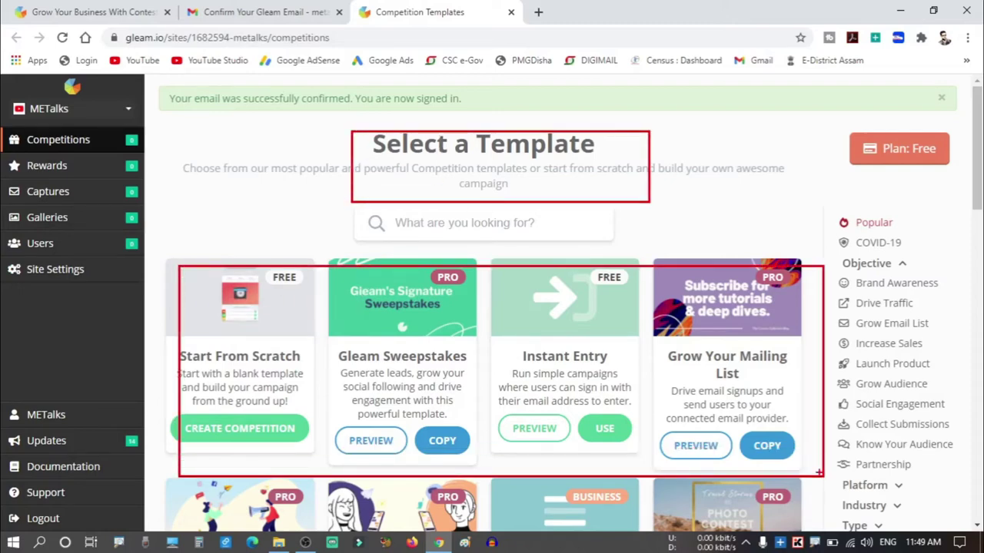
# Scroll through the competition templates and back up to the Ultimate YouTuber Giveaway card.
pyautogui.press('Escape')
pyautogui.scroll(-4, 804, 441)
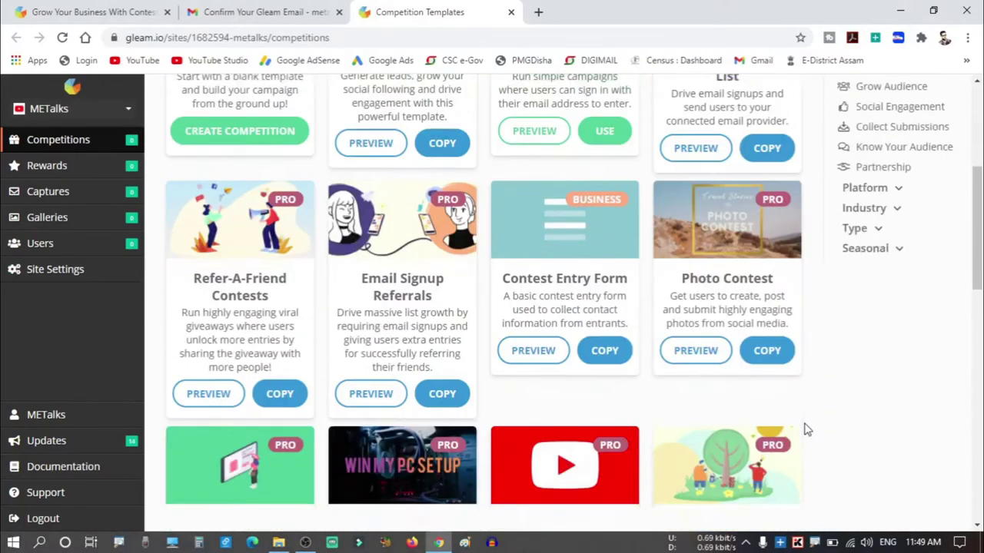
pyautogui.scroll(-4, 803, 431)
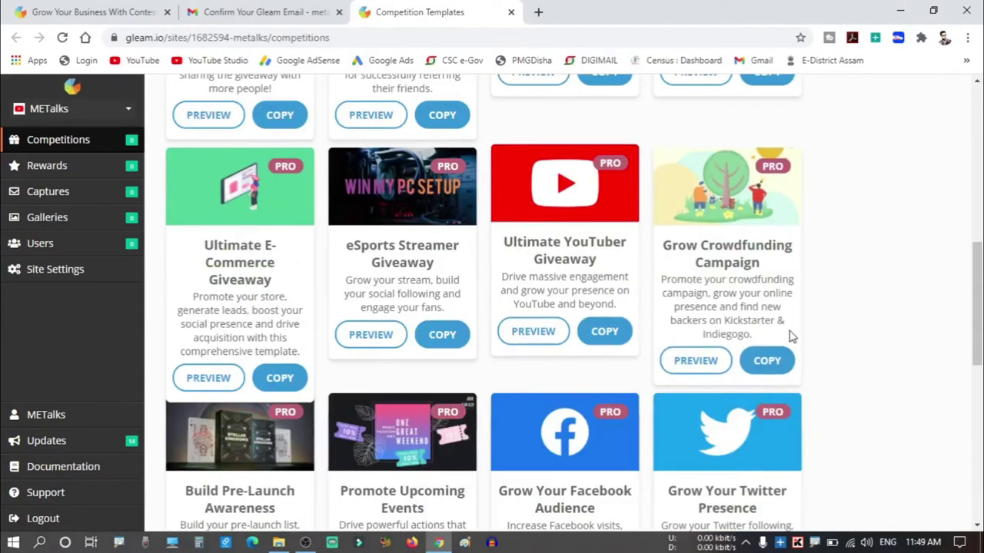
pyautogui.scroll(-2, 791, 336)
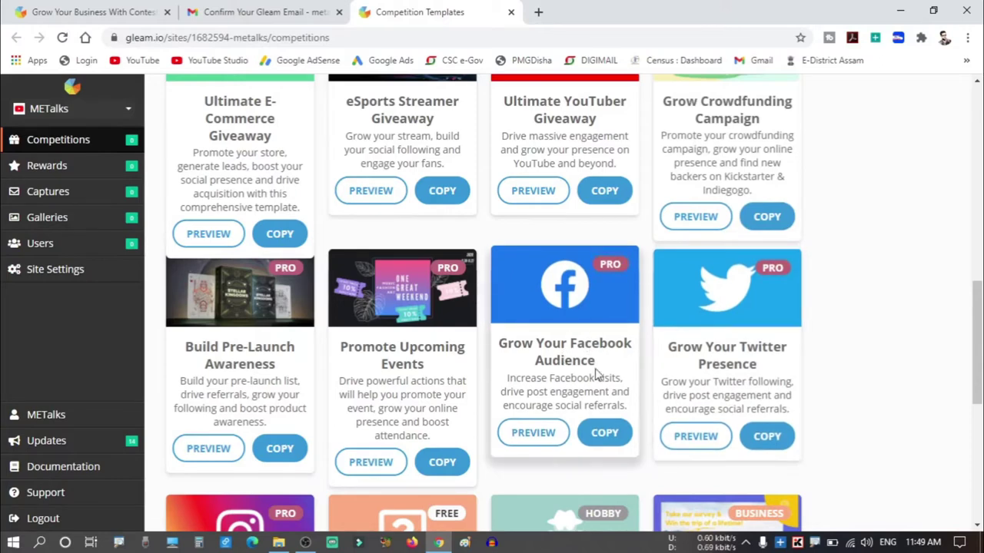
pyautogui.scroll(-2, 584, 346)
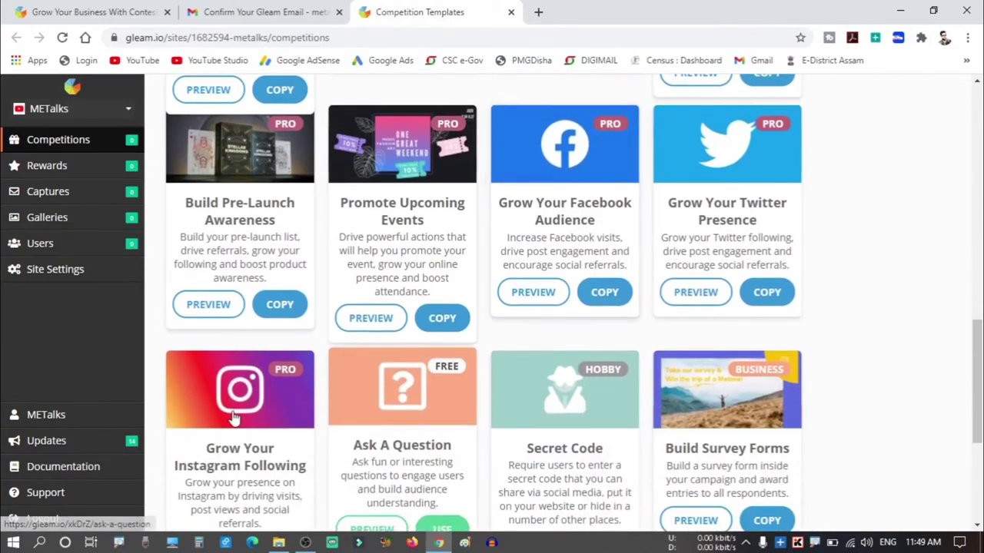
pyautogui.scroll(-2, 253, 377)
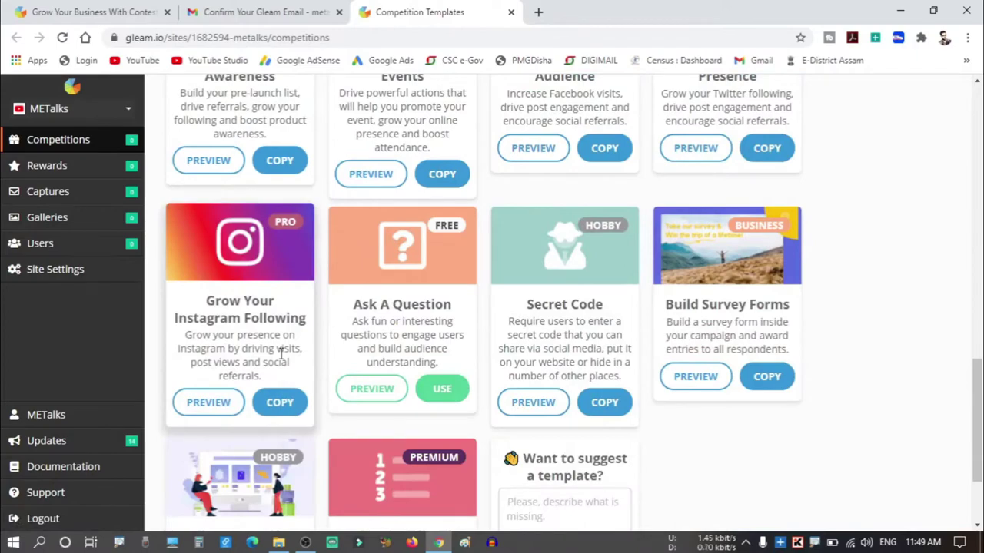
pyautogui.scroll(4, 280, 352)
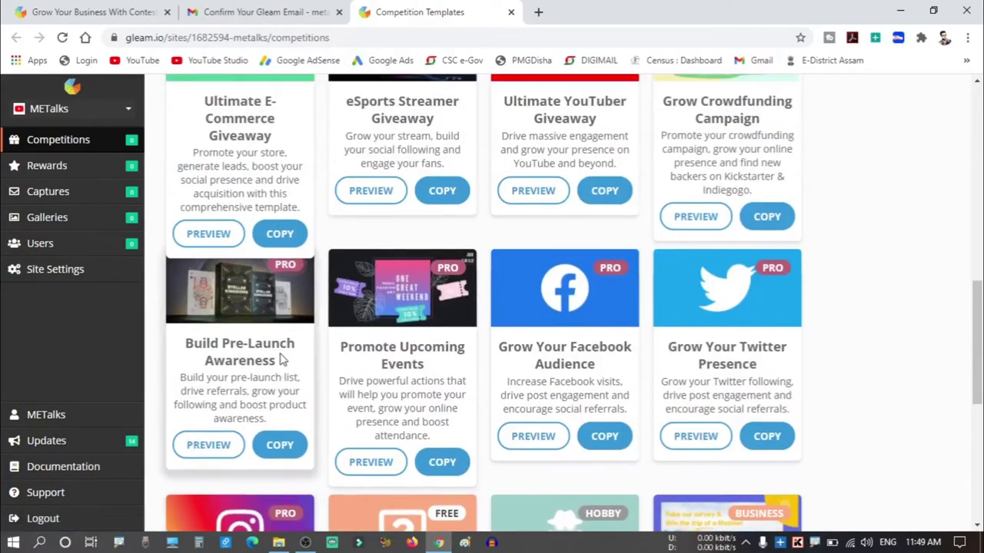
pyautogui.scroll(3, 280, 358)
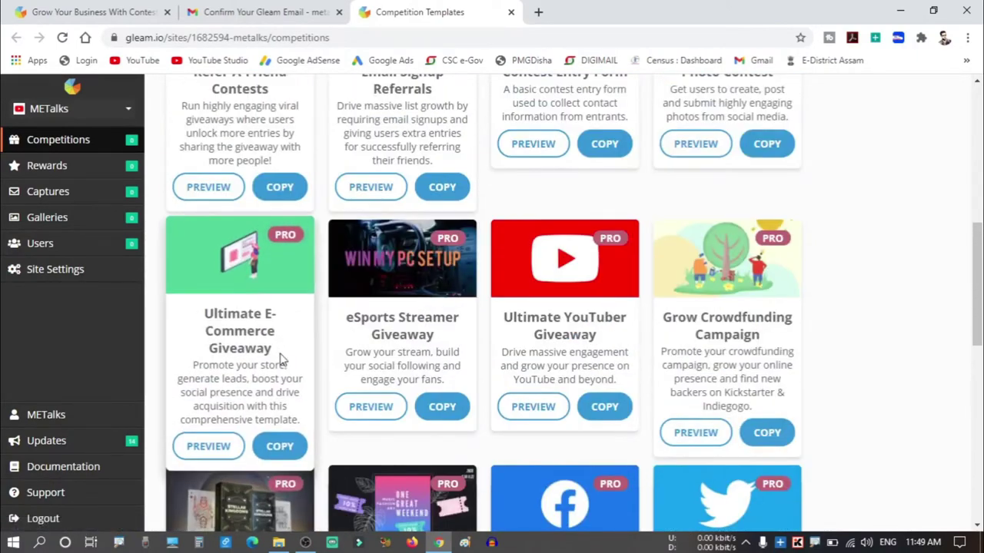
pyautogui.moveTo(488, 214)
pyautogui.mouseDown()
pyautogui.moveTo(539, 309)
pyautogui.moveTo(645, 436)
pyautogui.mouseUp()
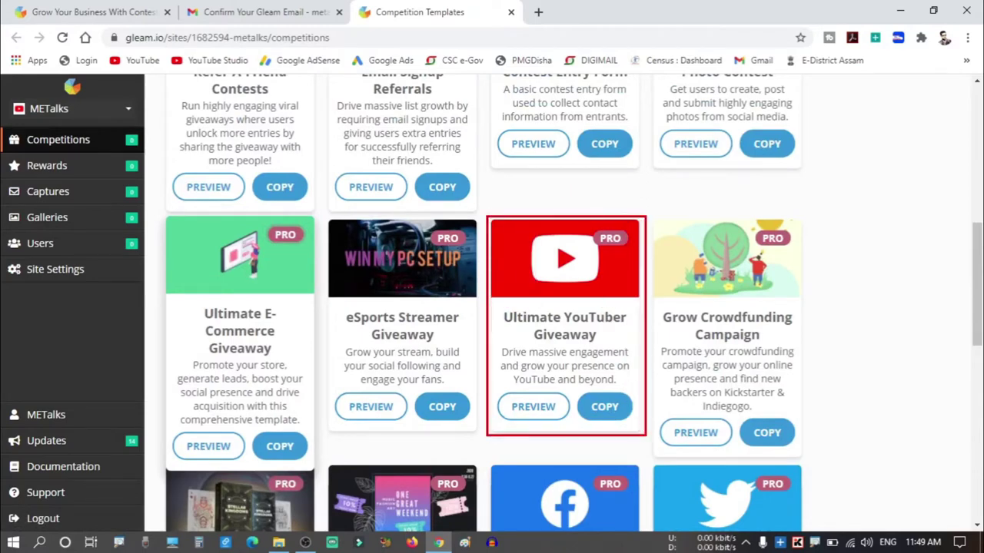
pyautogui.press('Escape')
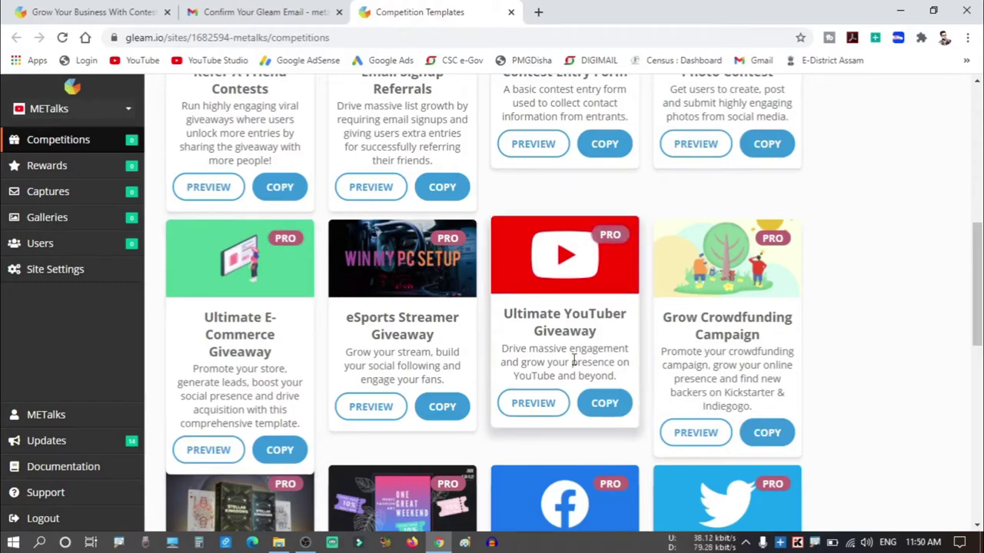
pyautogui.click(615, 413)
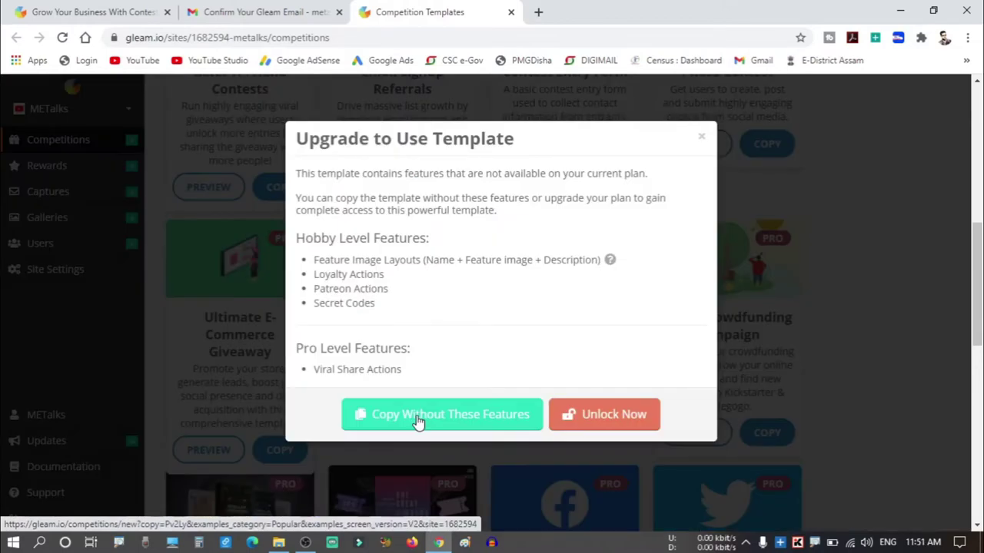
pyautogui.click(417, 415)
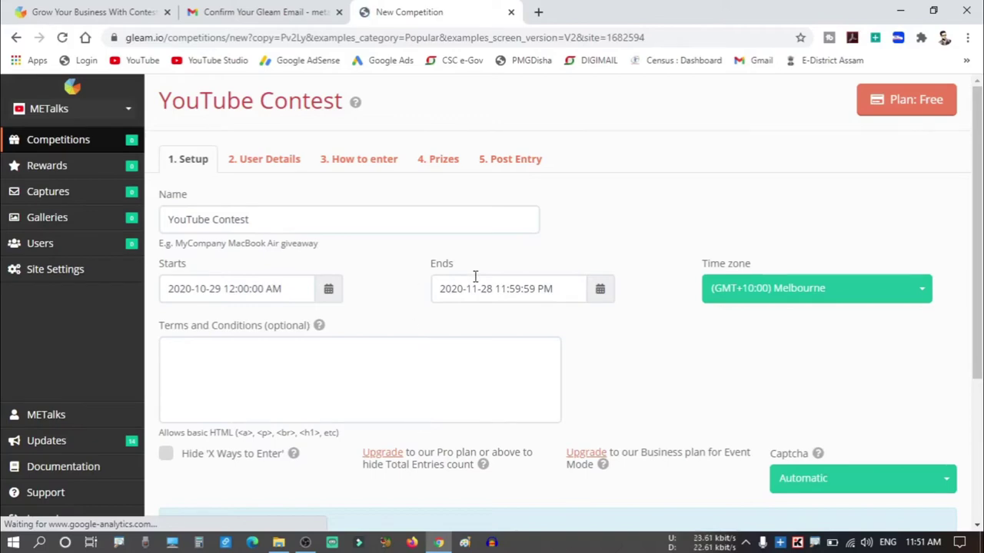
pyautogui.scroll(-3, 707, 404)
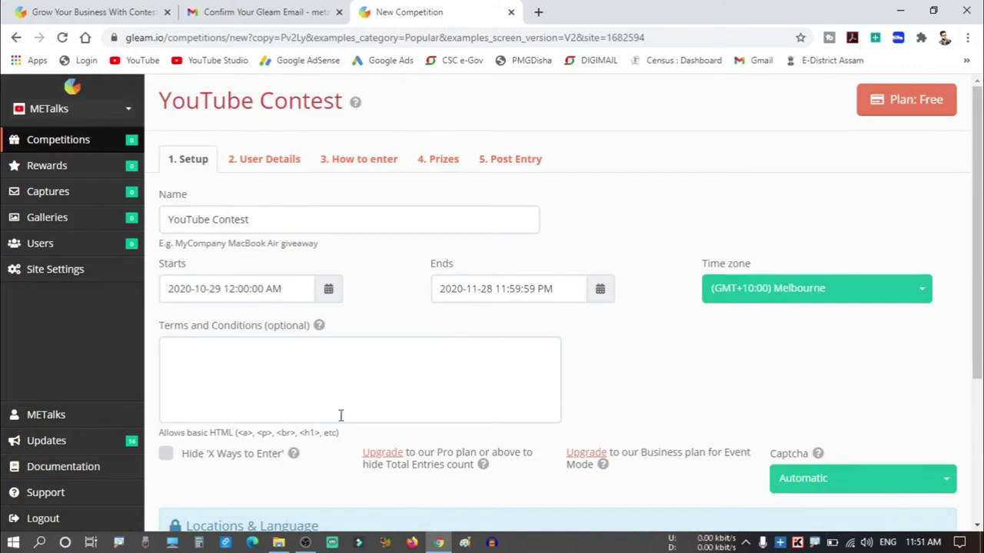
pyautogui.scroll(-4, 629, 337)
pyautogui.scroll(4, 629, 337)
# Replace the competition name with 'Tripod Giveaway'.
pyautogui.moveTo(294, 220); pyautogui.dragTo(160, 249)
pyautogui.press('BackSpace')
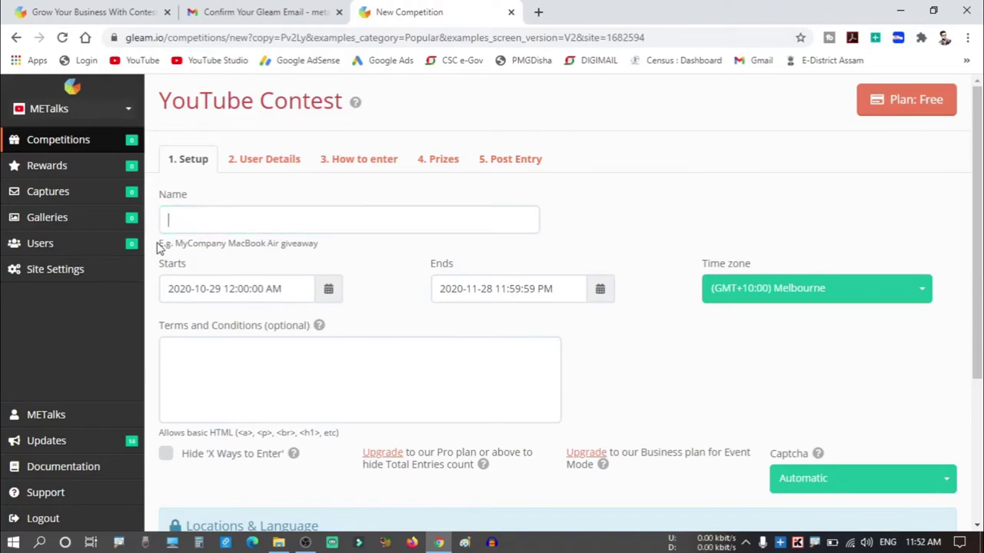
pyautogui.write('T')
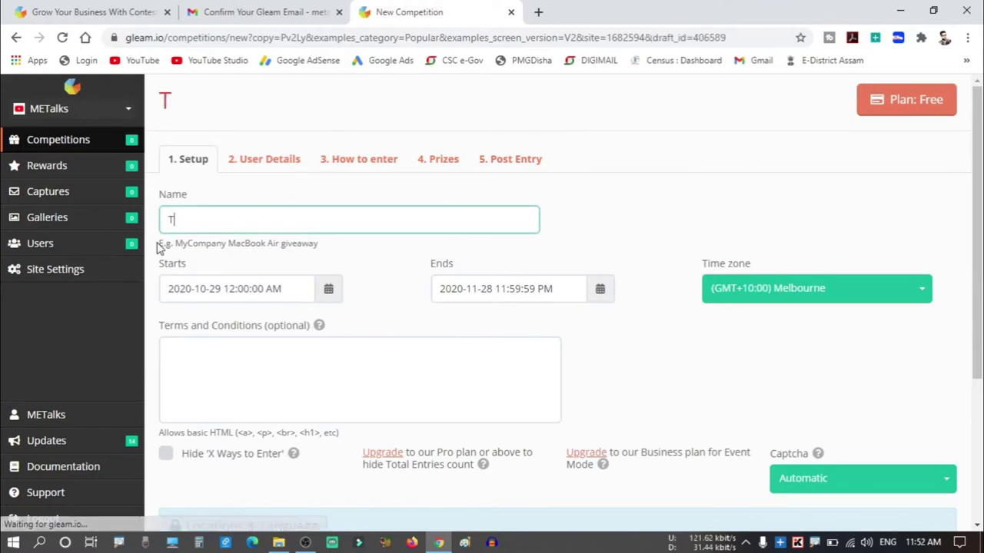
pyautogui.write('ripod Giveaway')
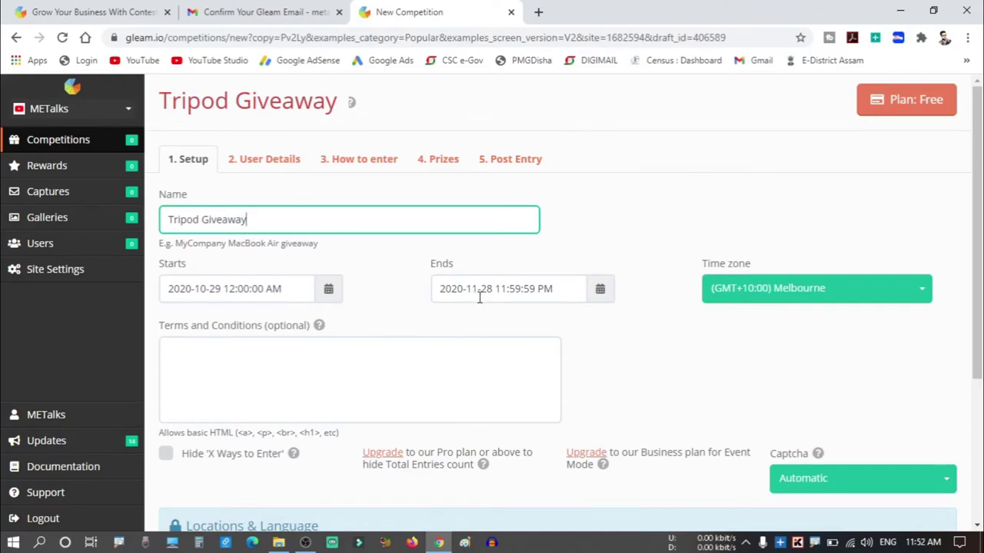
# Set the competition time zone to (GMT+05:30) Mumbai.
pyautogui.click(742, 300)
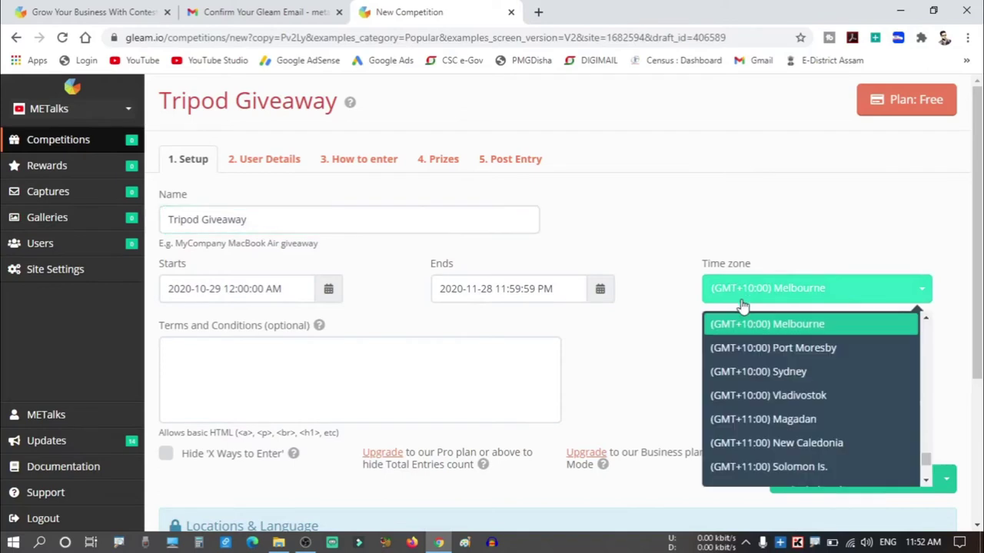
pyautogui.scroll(3, 787, 392)
pyautogui.scroll(6, 788, 392)
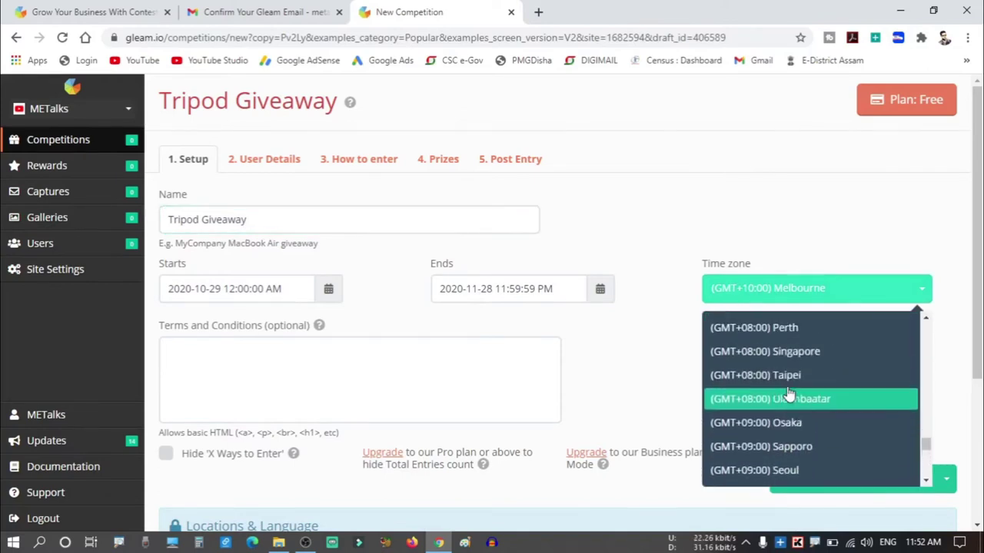
pyautogui.scroll(4, 788, 392)
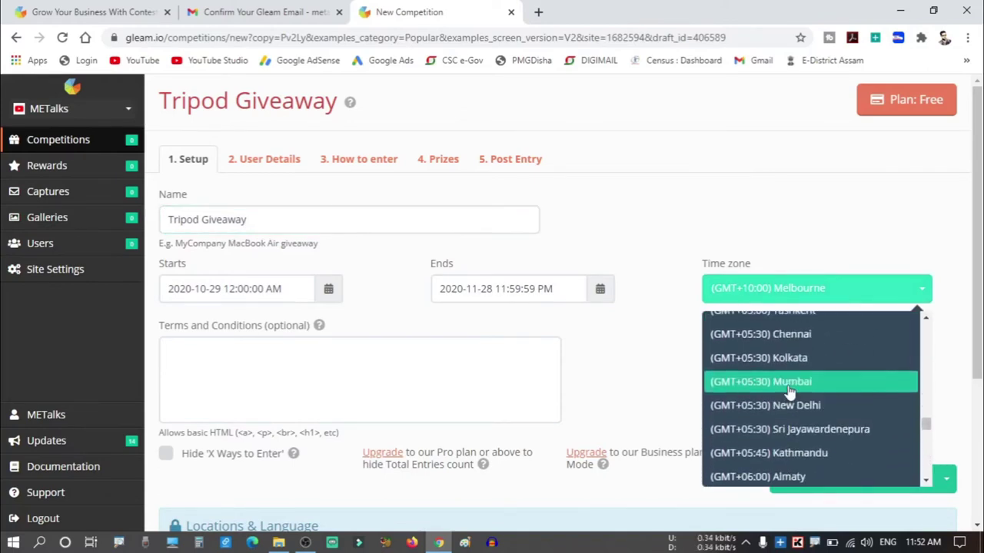
pyautogui.scroll(-3, 788, 392)
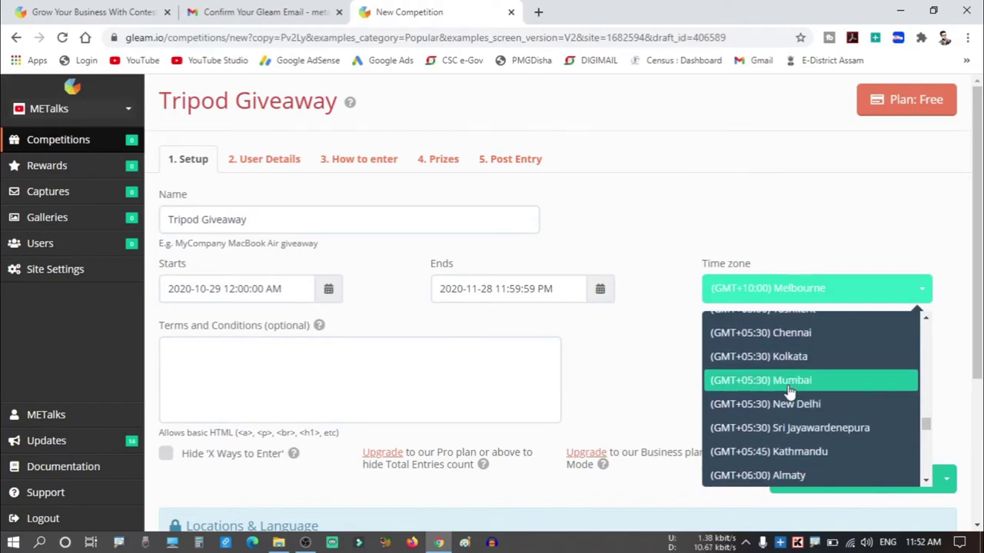
pyautogui.click(795, 385)
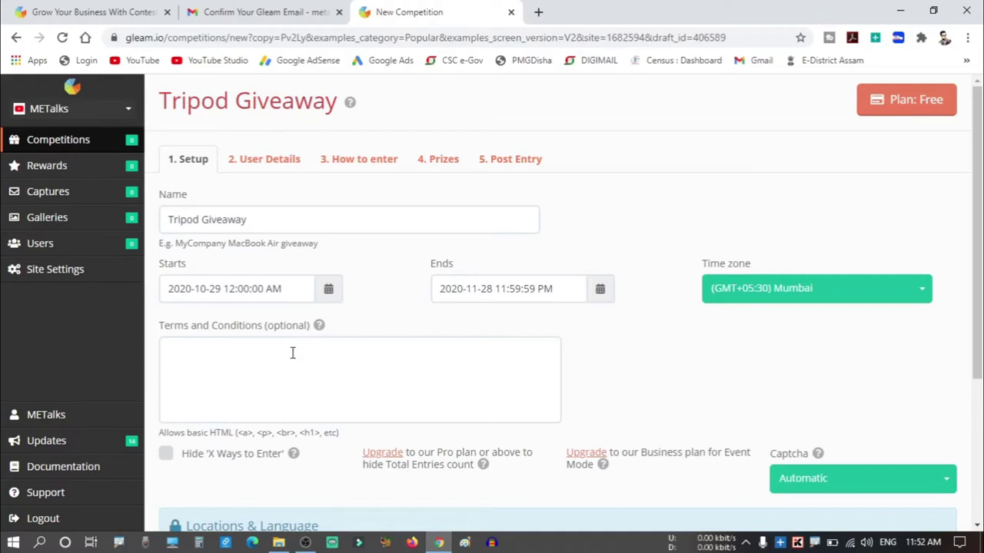
# Paste the welcome message and five entry rules into Terms and Conditions, keeping the greeting normal-size.
pyautogui.click(292, 353)
pyautogui.hotkey('ctrl', 'v')
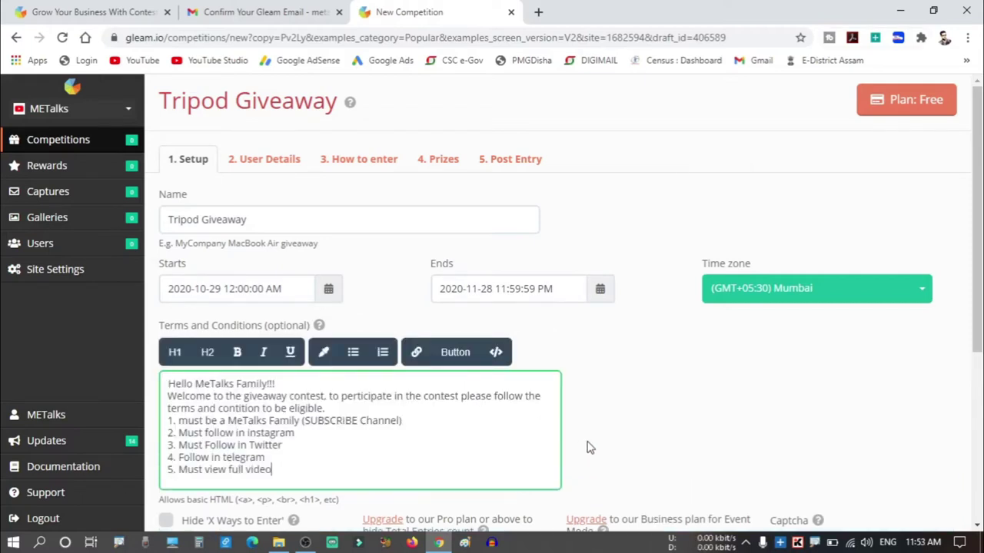
pyautogui.click(587, 448)
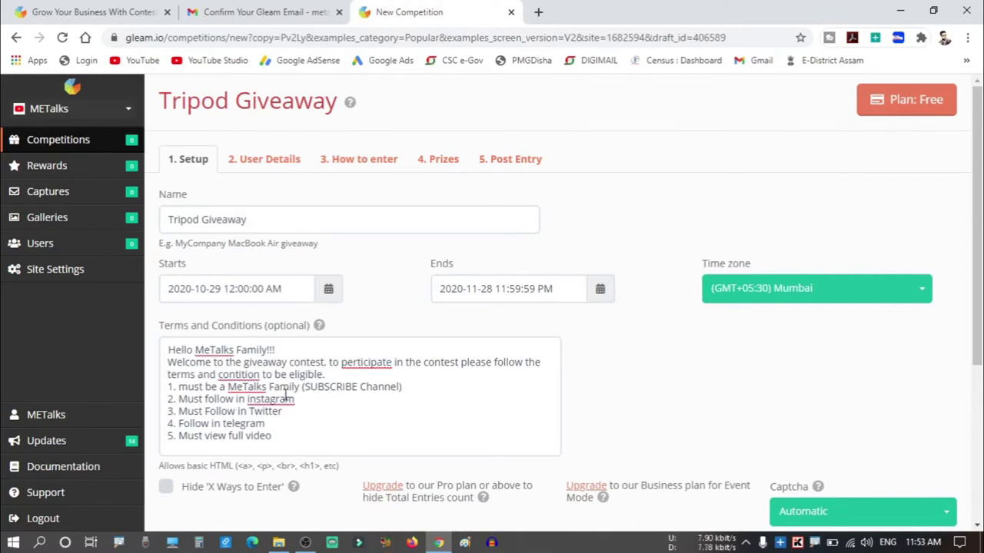
pyautogui.moveTo(275, 350); pyautogui.dragTo(167, 376)
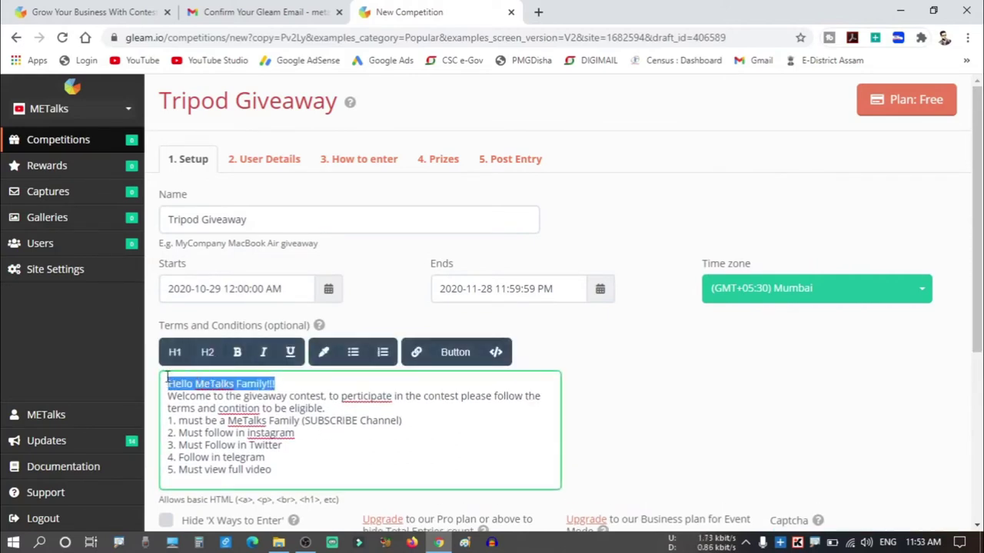
pyautogui.click(174, 352)
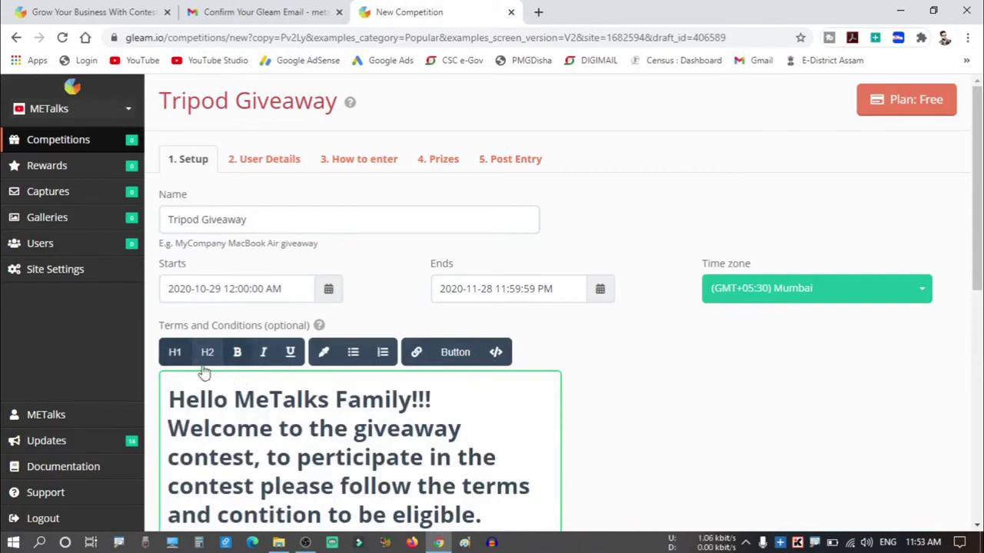
pyautogui.click(174, 352)
pyautogui.click(603, 436)
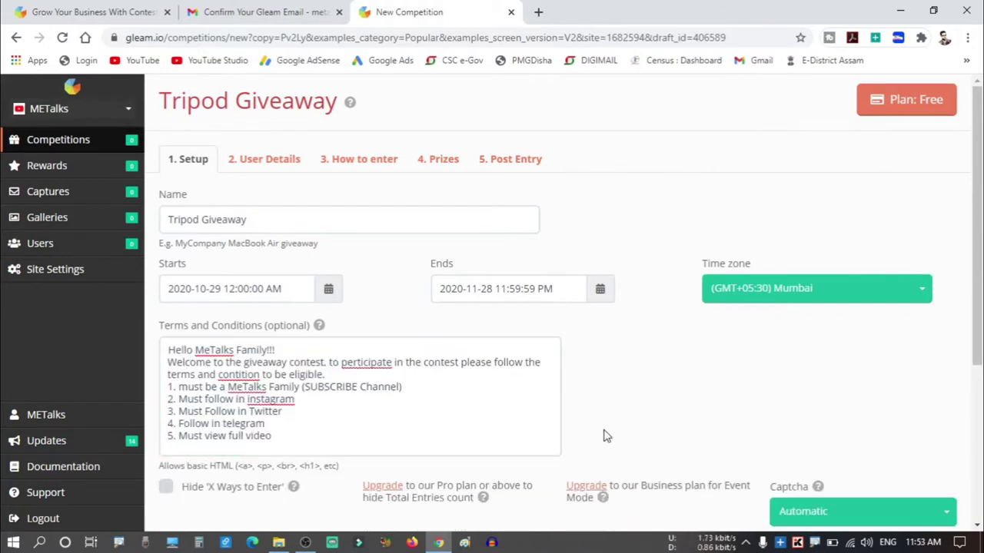
pyautogui.scroll(-3, 603, 435)
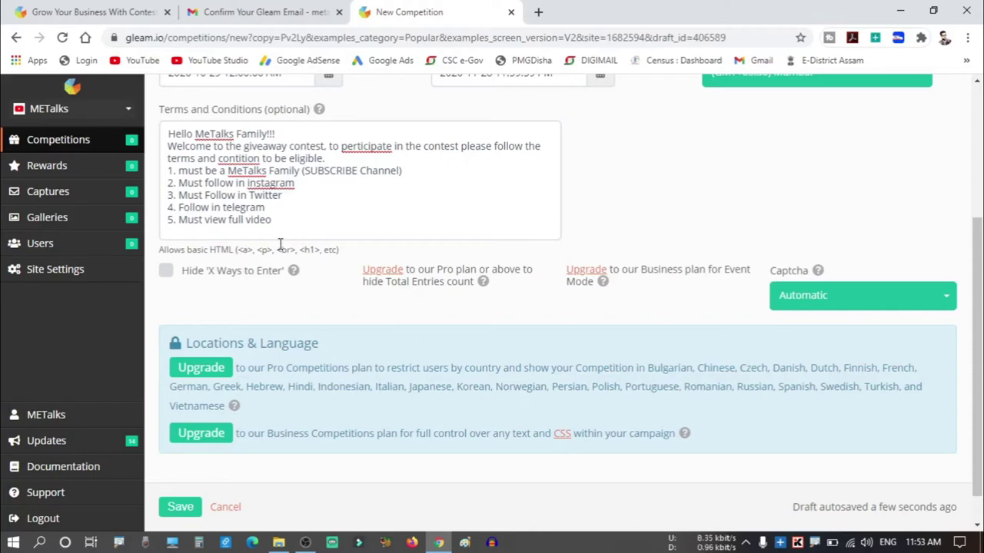
pyautogui.scroll(3, 283, 250)
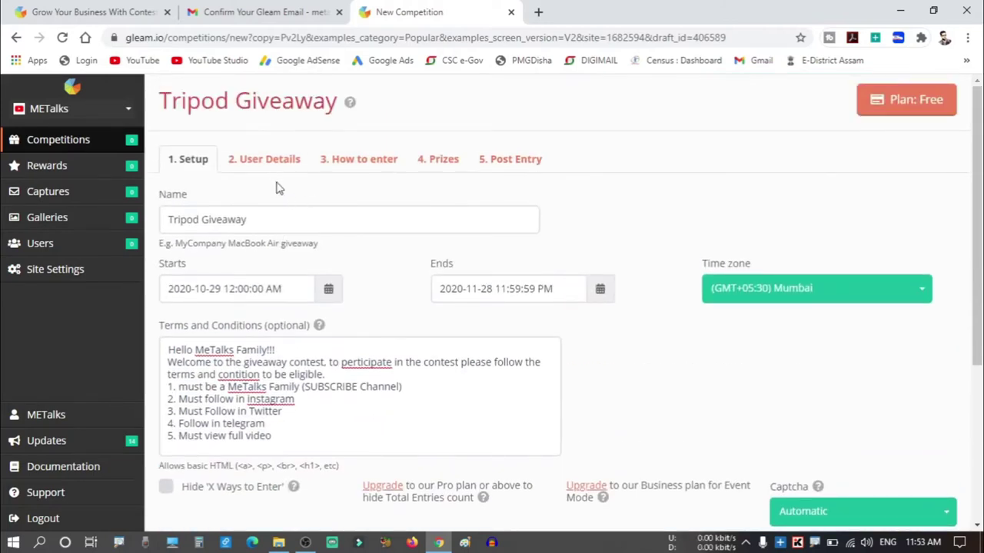
# On the User Details step, set the Minimum Age to 13.
pyautogui.click(261, 163)
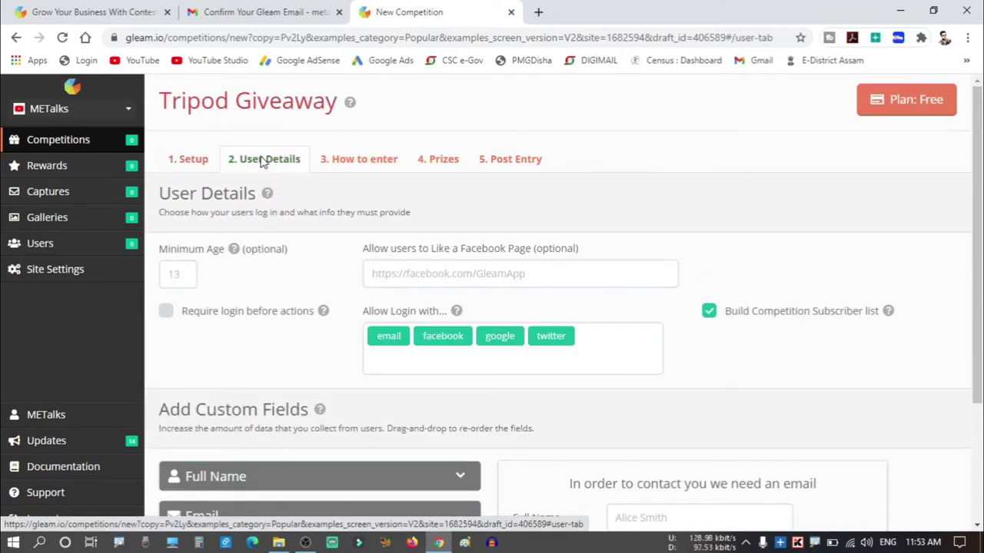
pyautogui.click(192, 274)
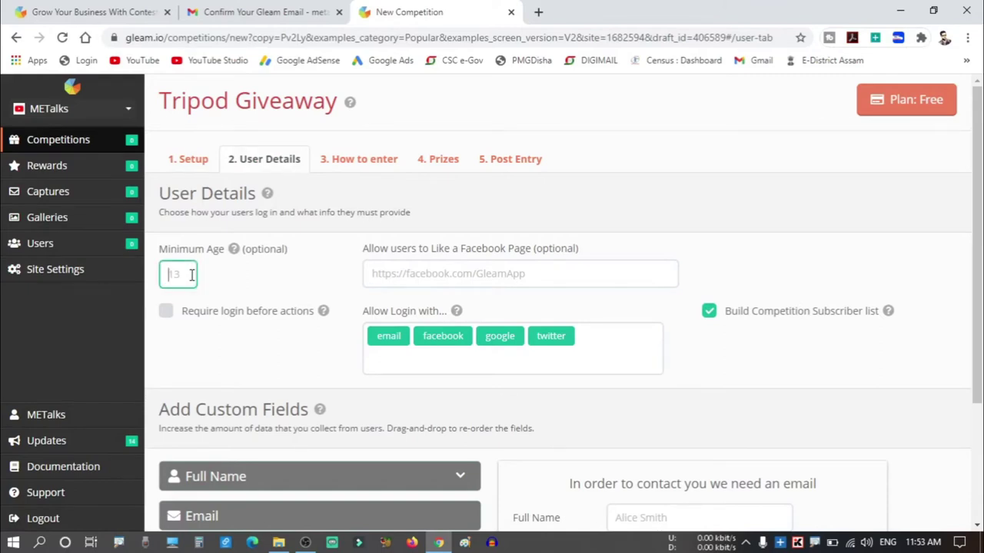
pyautogui.write('13')
pyautogui.click(256, 283)
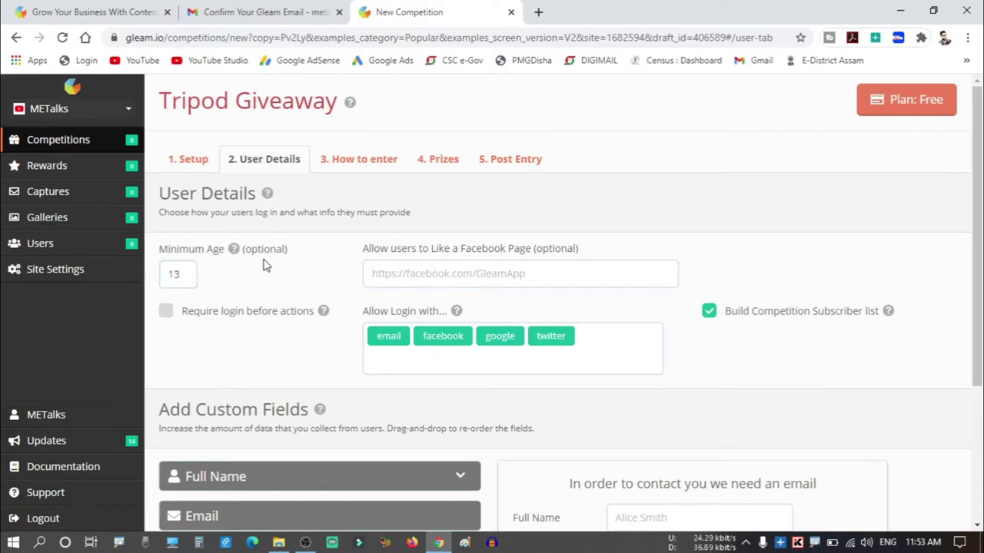
pyautogui.click(193, 271)
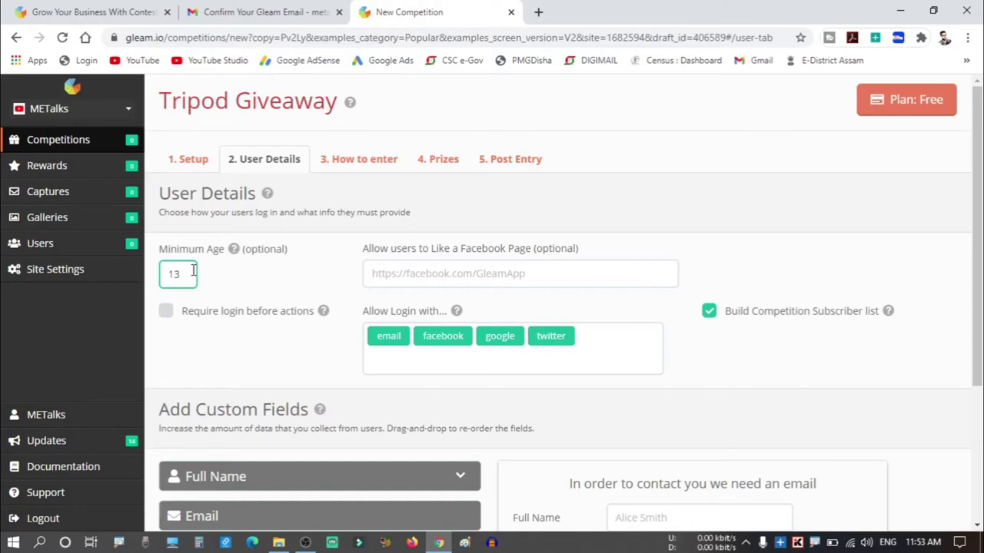
pyautogui.click(258, 290)
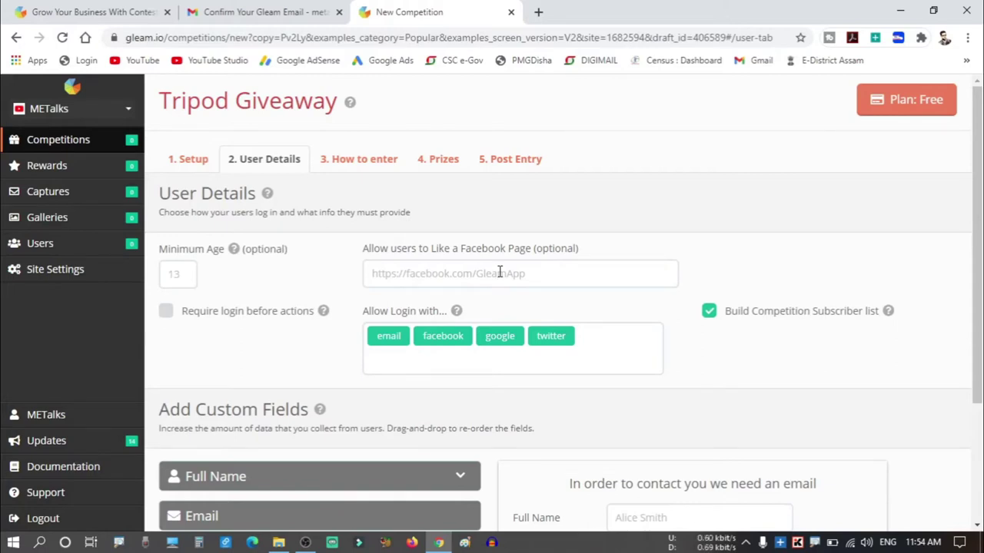
# Paste the Facebook page address for entrants to like.
pyautogui.click(500, 273)
pyautogui.write('https://www.facebook.com/RiteshDasOfficial')
pyautogui.click(661, 242)
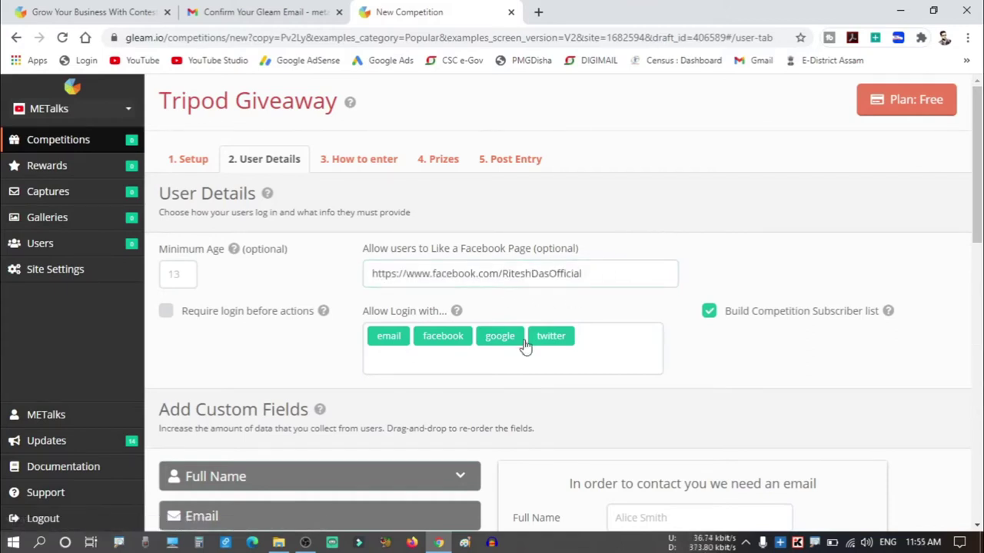
# Review the login providers, keeping email, Facebook, Google and Twitter allowed.
pyautogui.moveTo(384, 338)
pyautogui.click(399, 352)
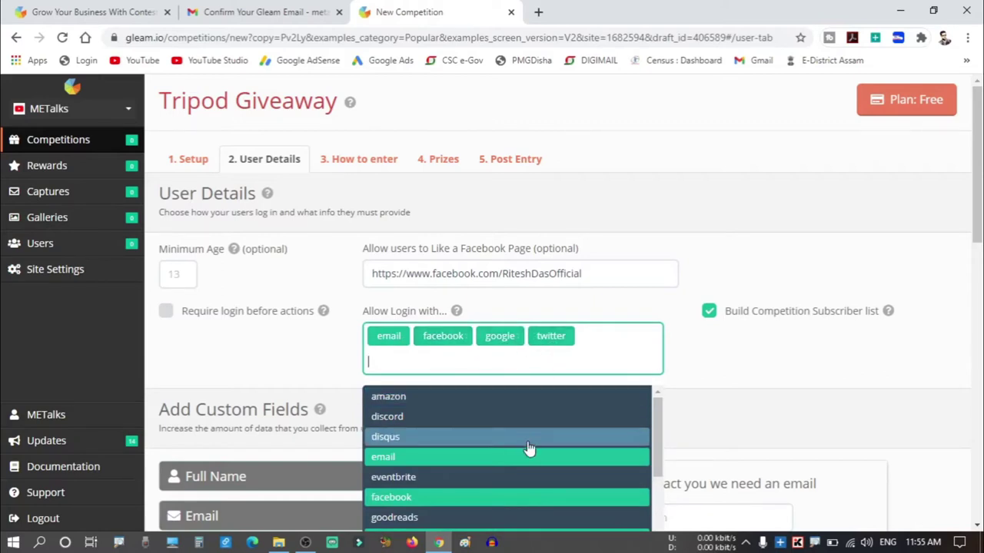
pyautogui.scroll(-3, 529, 450)
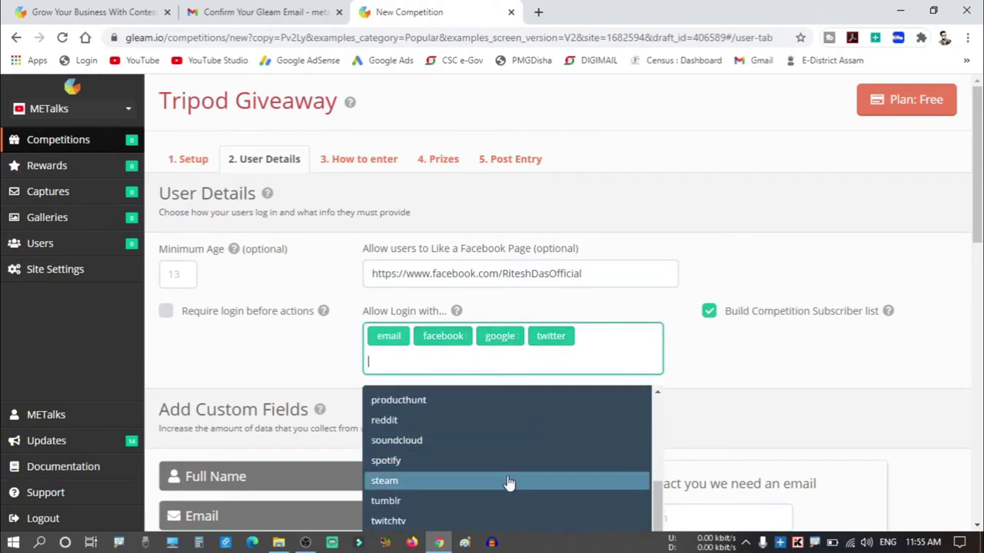
pyautogui.scroll(3, 524, 495)
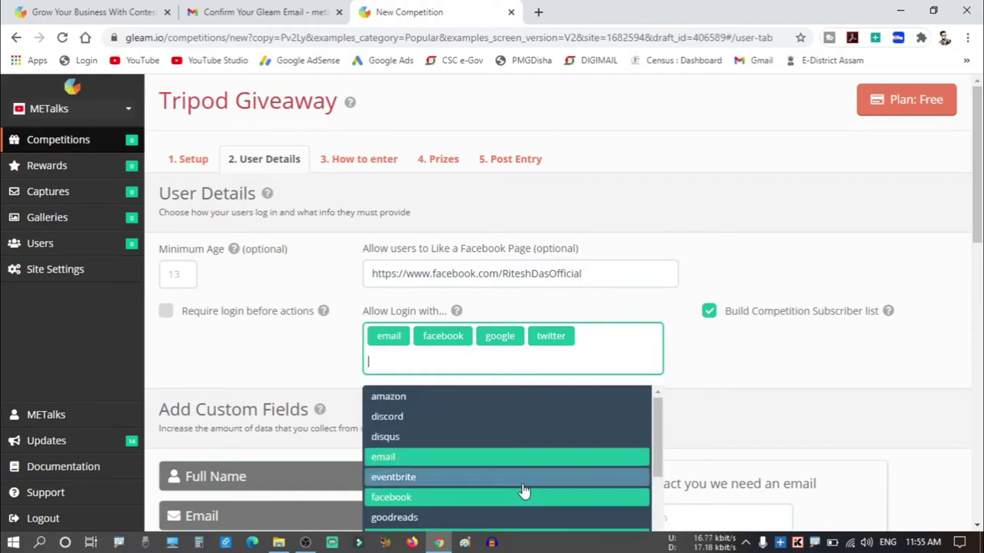
pyautogui.click(714, 365)
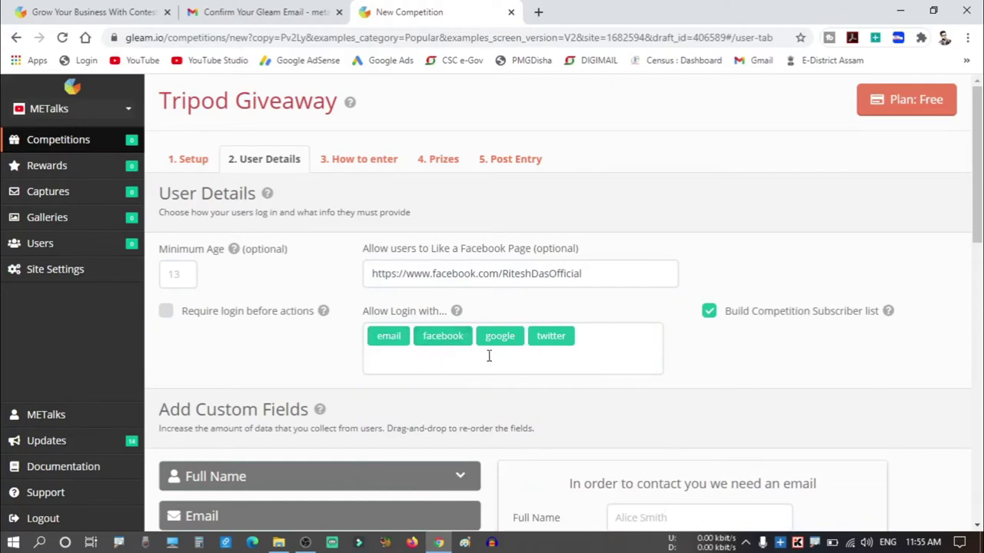
pyautogui.click(571, 364)
pyautogui.scroll(-3, 559, 448)
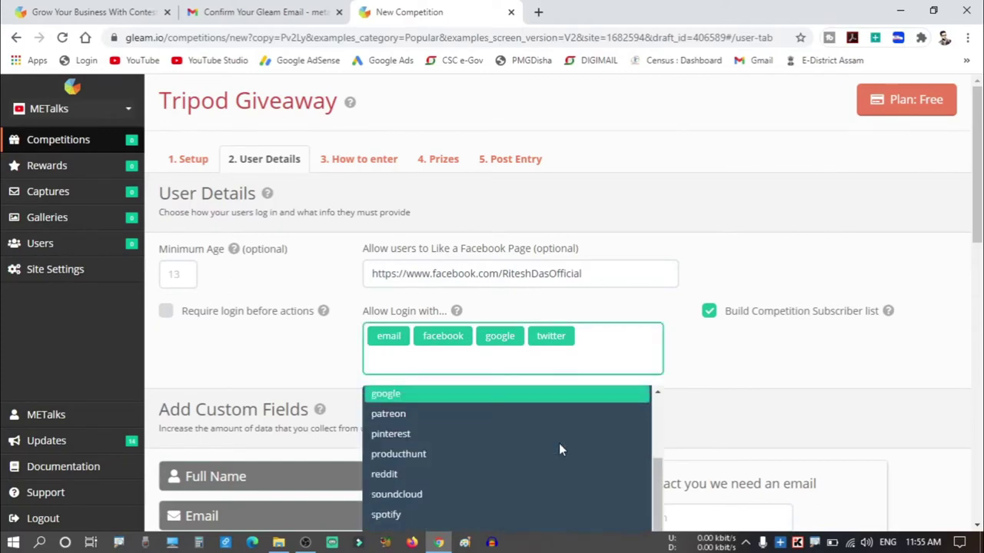
pyautogui.scroll(-1, 558, 449)
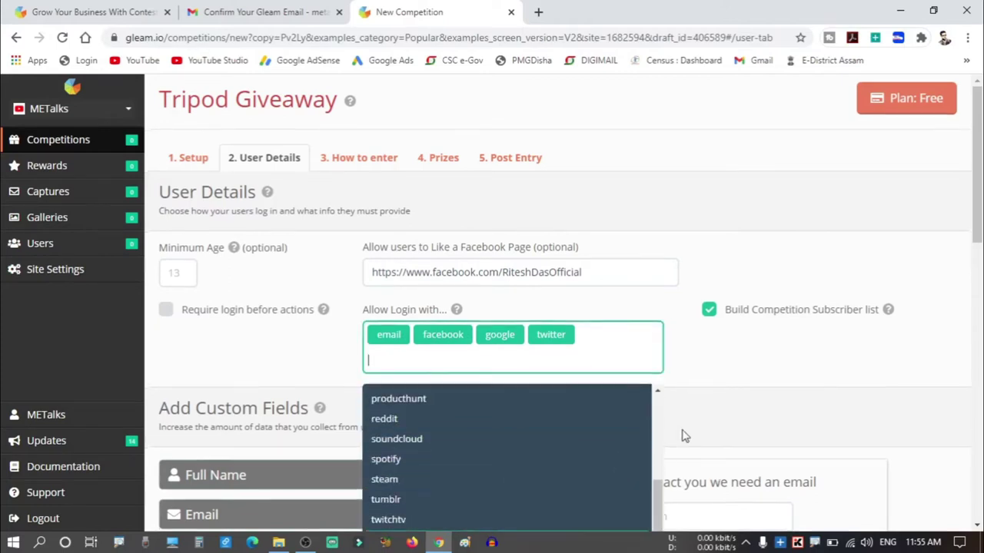
pyautogui.scroll(-2, 683, 435)
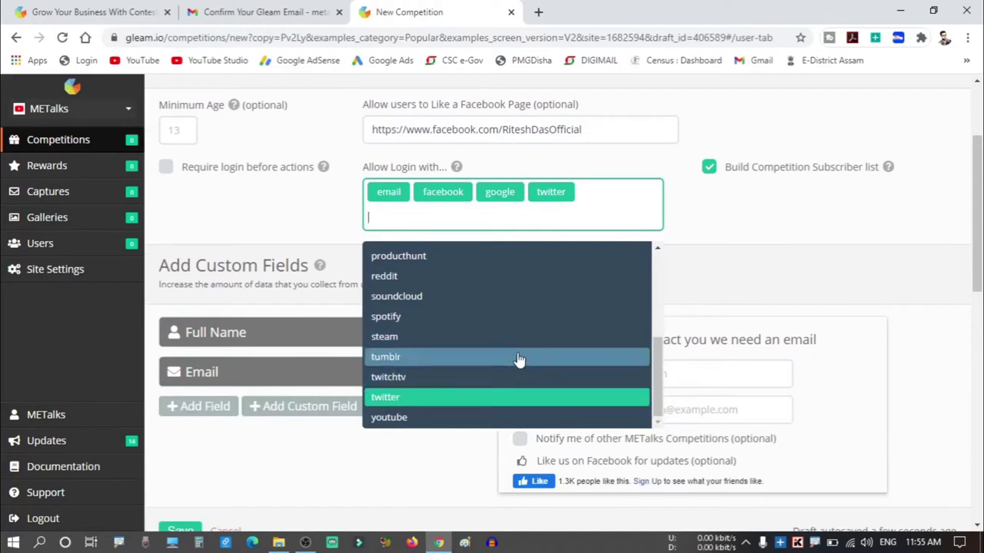
pyautogui.scroll(1, 518, 359)
pyautogui.scroll(1, 519, 357)
pyautogui.scroll(-1, 518, 353)
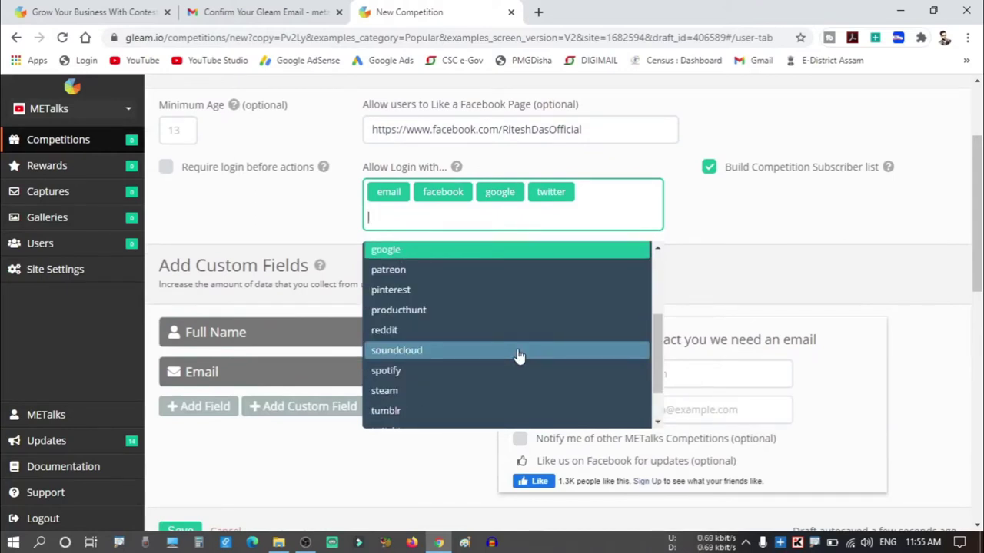
pyautogui.scroll(-1, 519, 355)
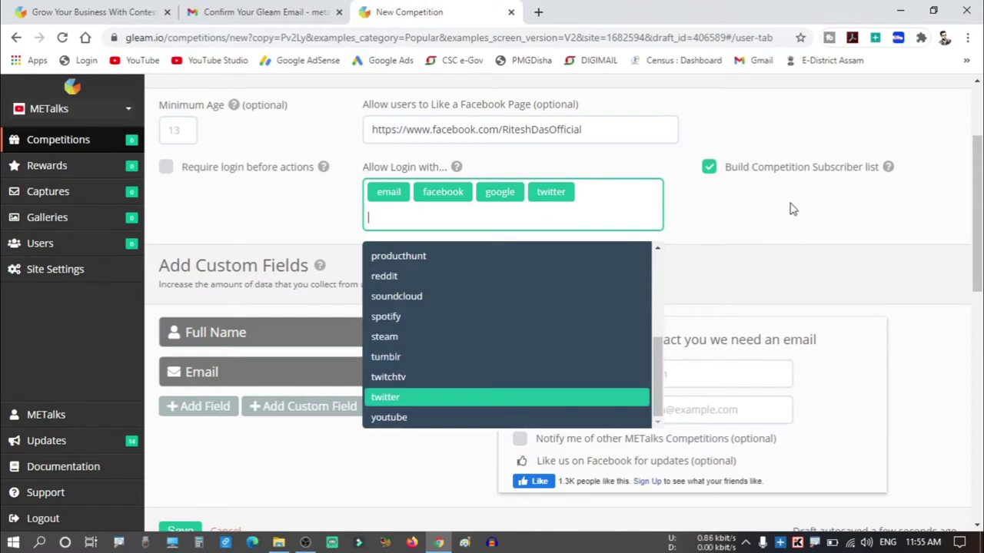
pyautogui.click(793, 209)
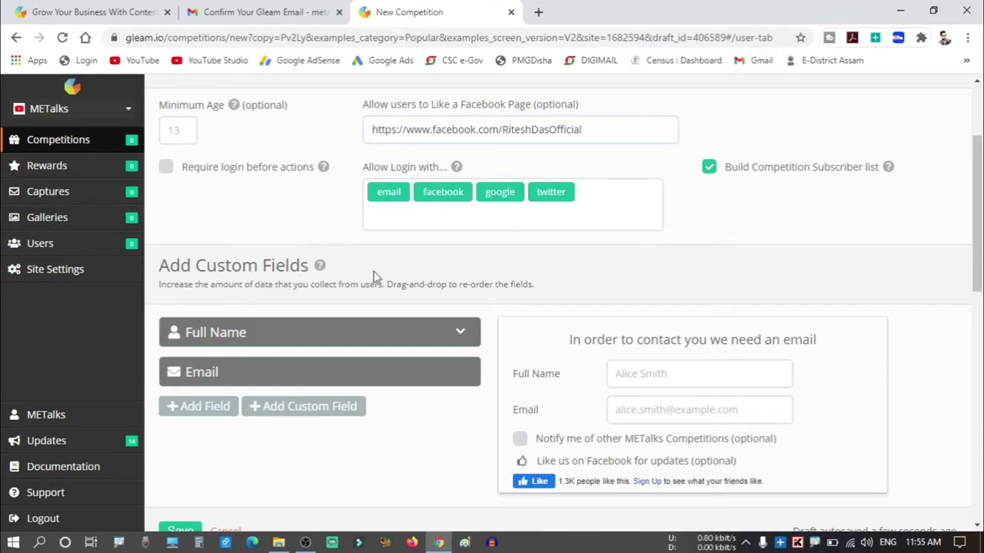
# Expand the Full Name field options, then fill the preview form with name 'METalks' and an e-mail.
pyautogui.click(356, 341)
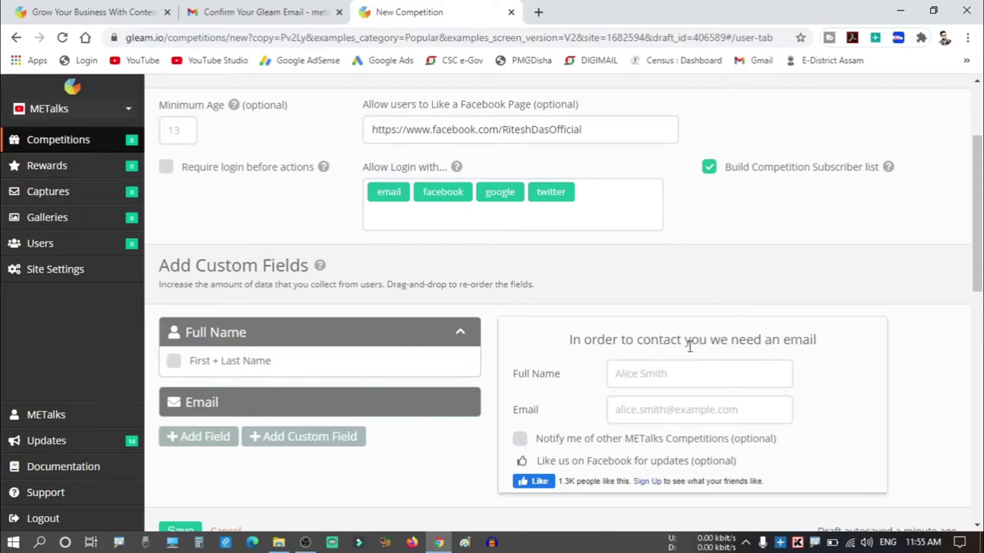
pyautogui.scroll(-1, 764, 292)
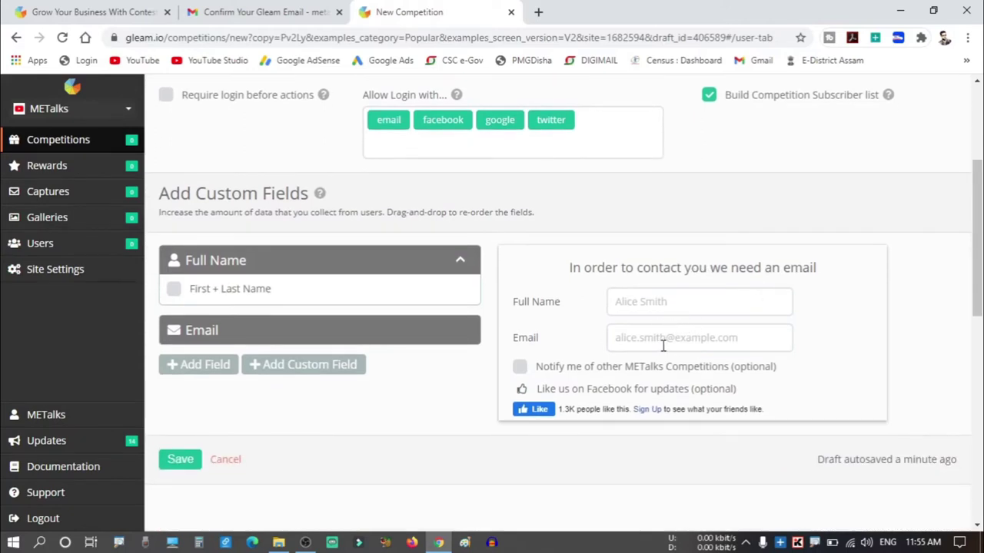
pyautogui.click(653, 299)
pyautogui.write('ME')
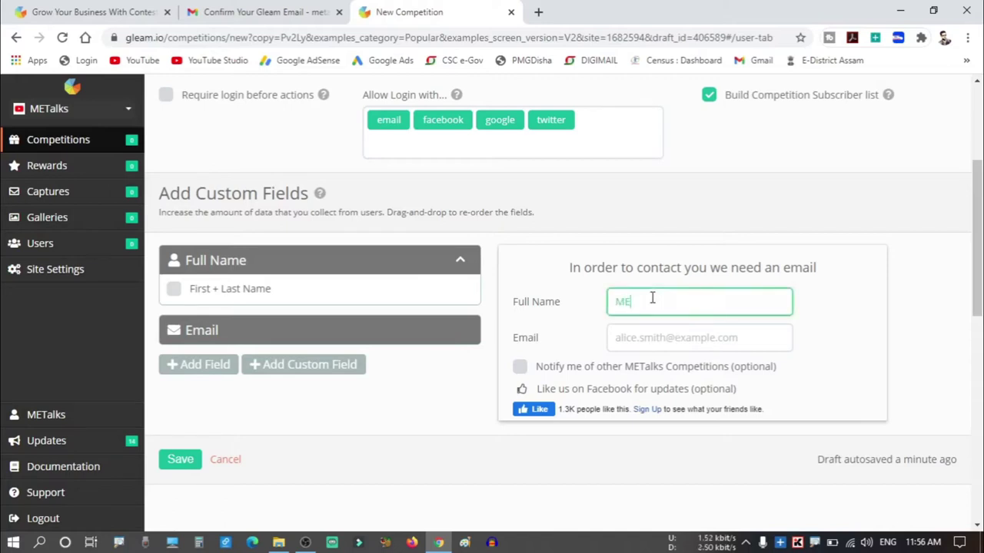
pyautogui.write('Talks')
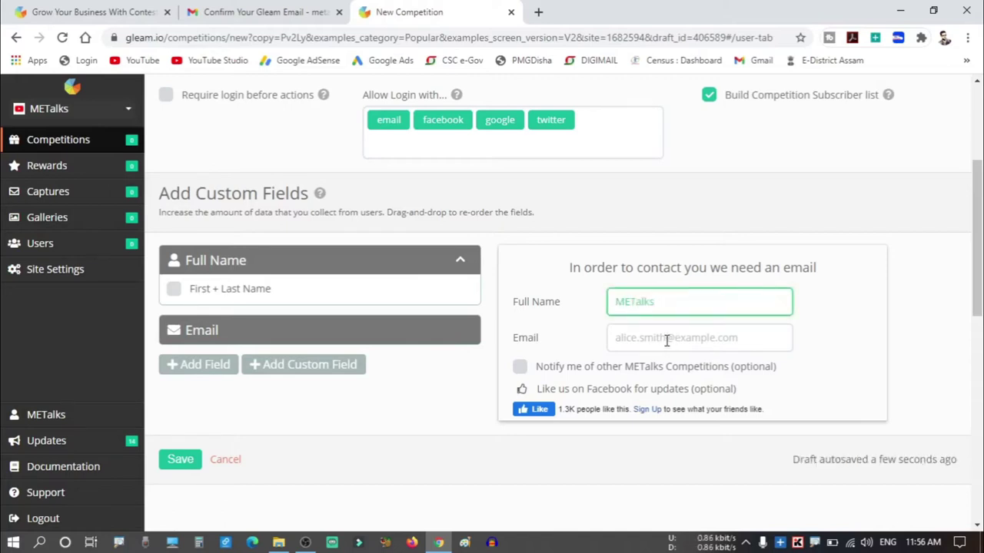
pyautogui.hotkey('ctrl', 'v')
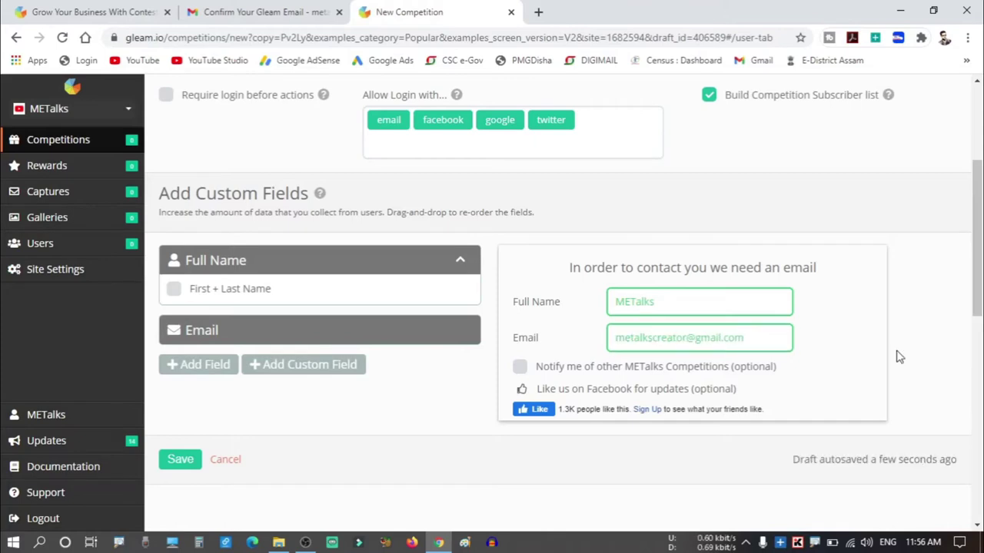
pyautogui.scroll(3, 899, 356)
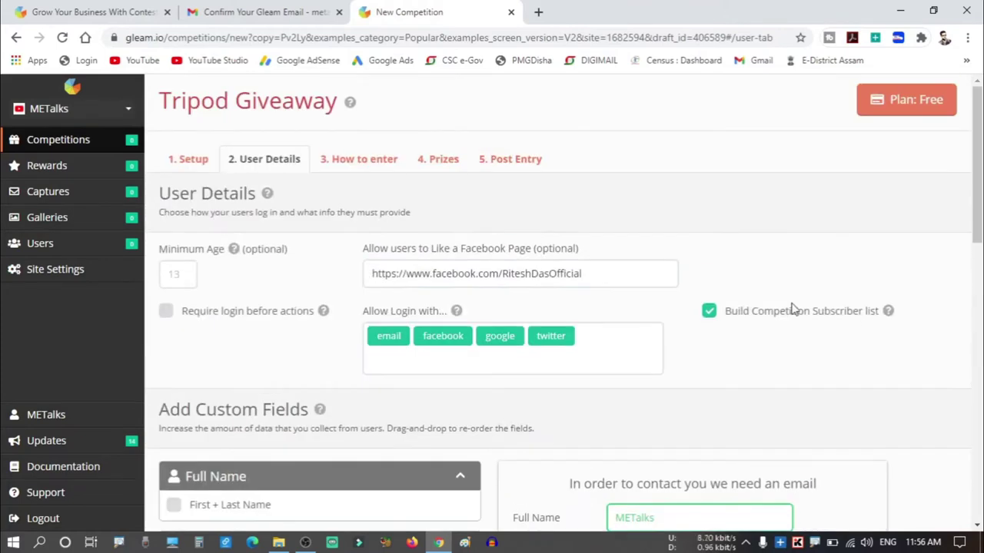
# Go to How to enter and review the YouTube, Facebook, Twitter, profile and bonus entry blocks.
pyautogui.click(368, 171)
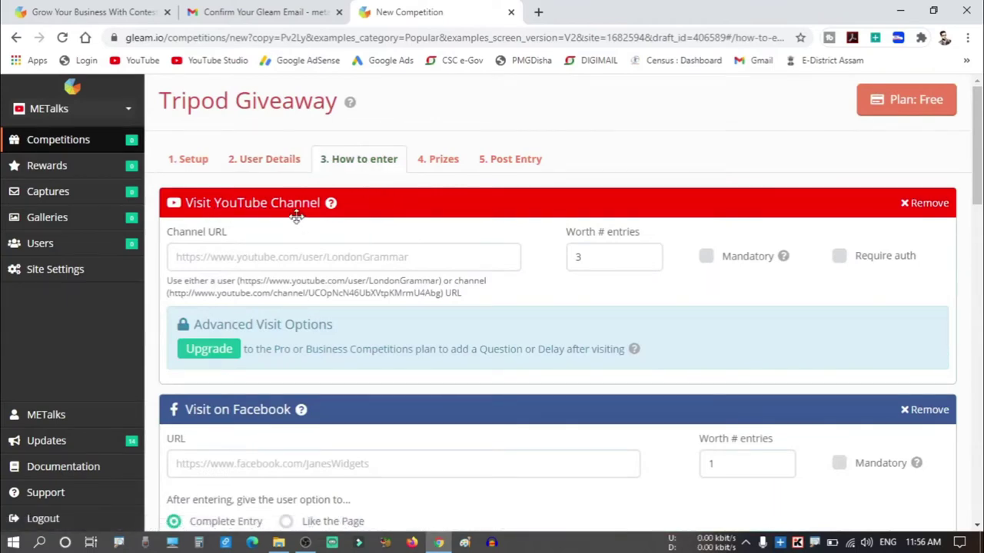
pyautogui.scroll(-2, 223, 361)
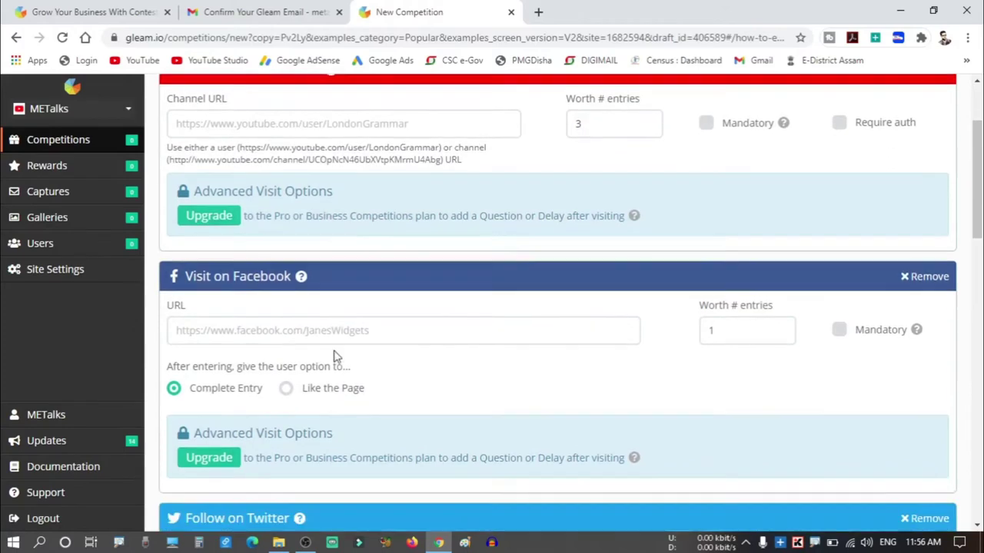
pyautogui.scroll(-2, 256, 367)
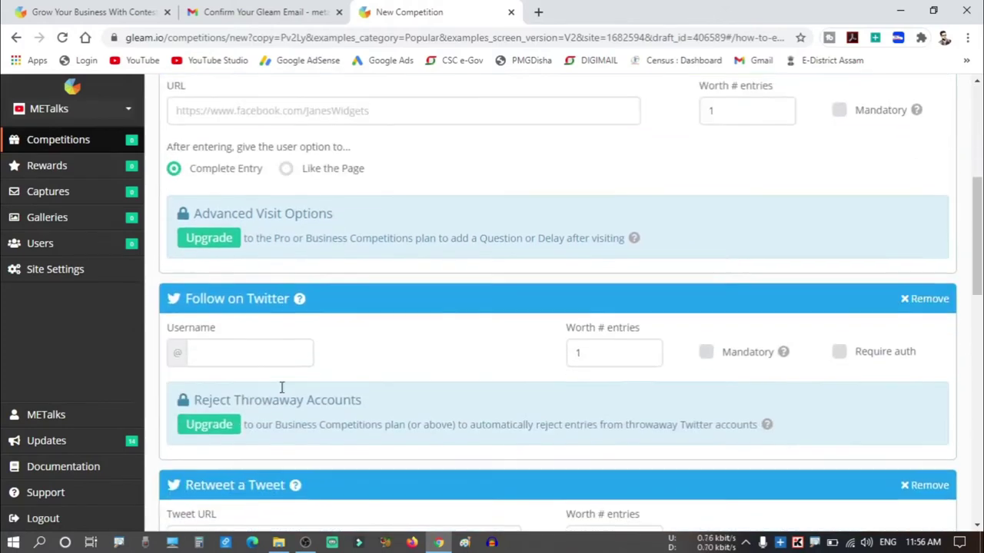
pyautogui.scroll(-2, 477, 349)
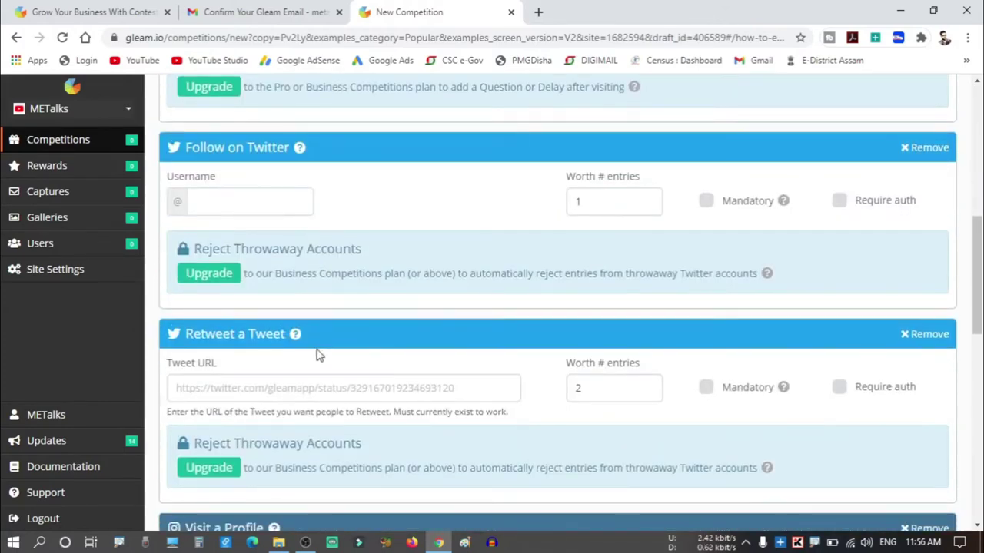
pyautogui.scroll(-2, 318, 355)
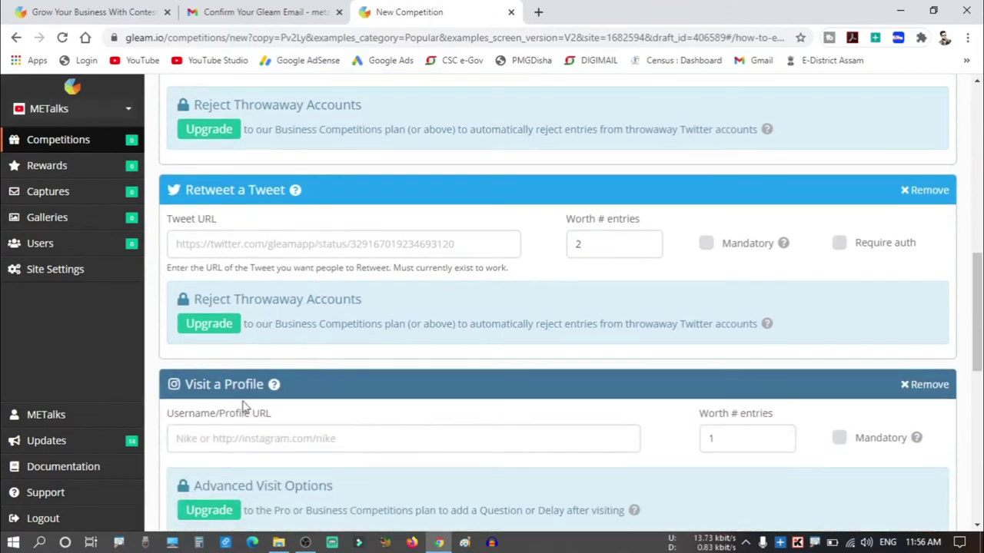
pyautogui.scroll(-2, 300, 364)
pyautogui.scroll(-2, 220, 315)
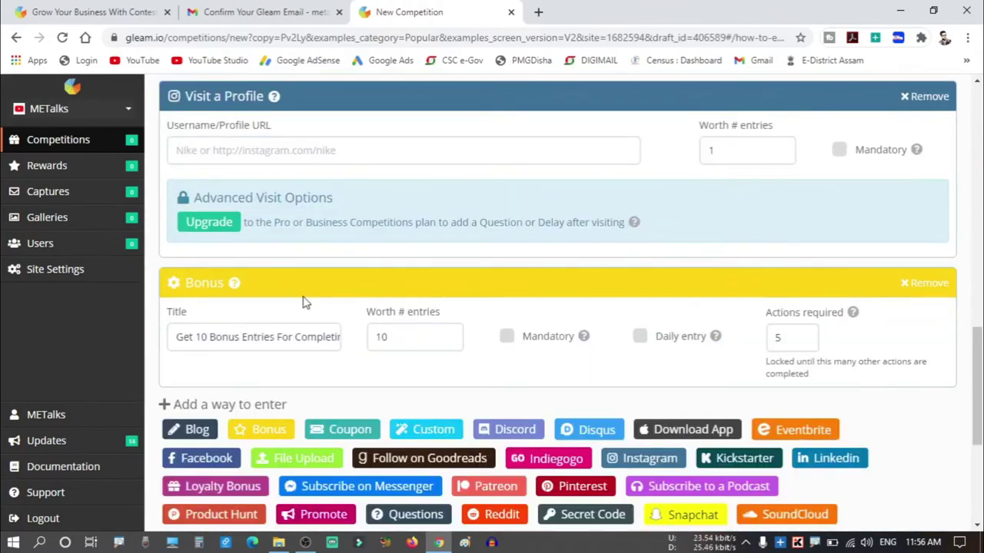
pyautogui.scroll(-2, 304, 301)
pyautogui.scroll(8, 303, 301)
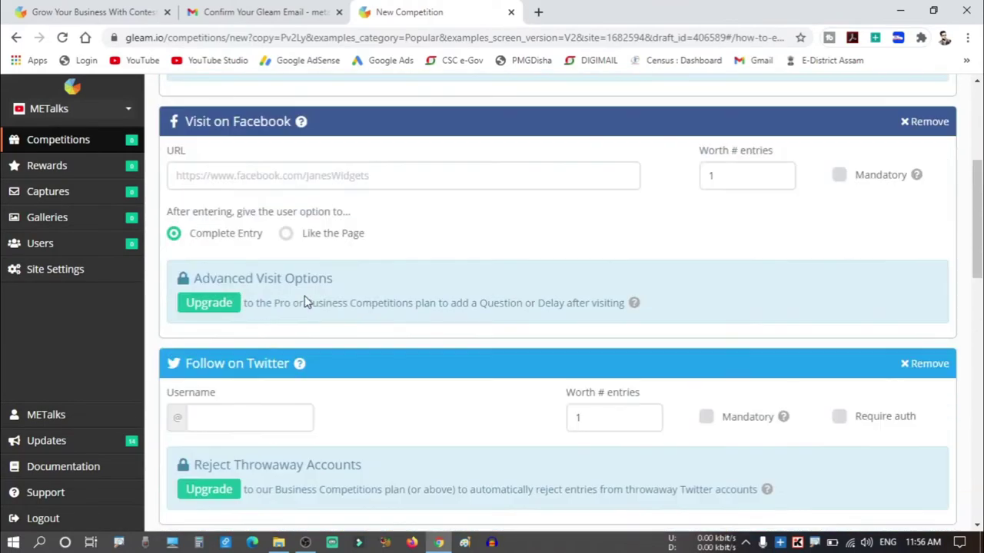
pyautogui.scroll(3, 306, 300)
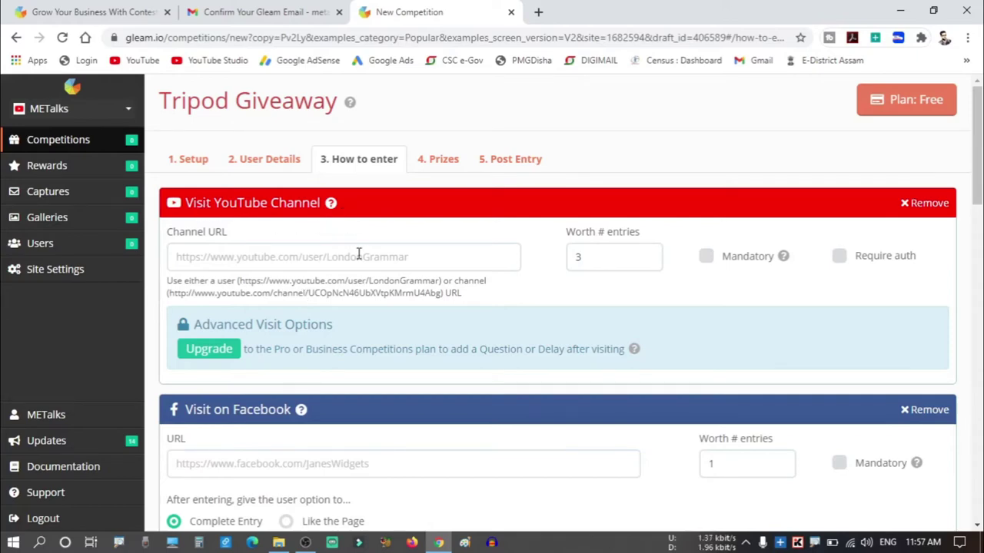
pyautogui.scroll(-2, 430, 315)
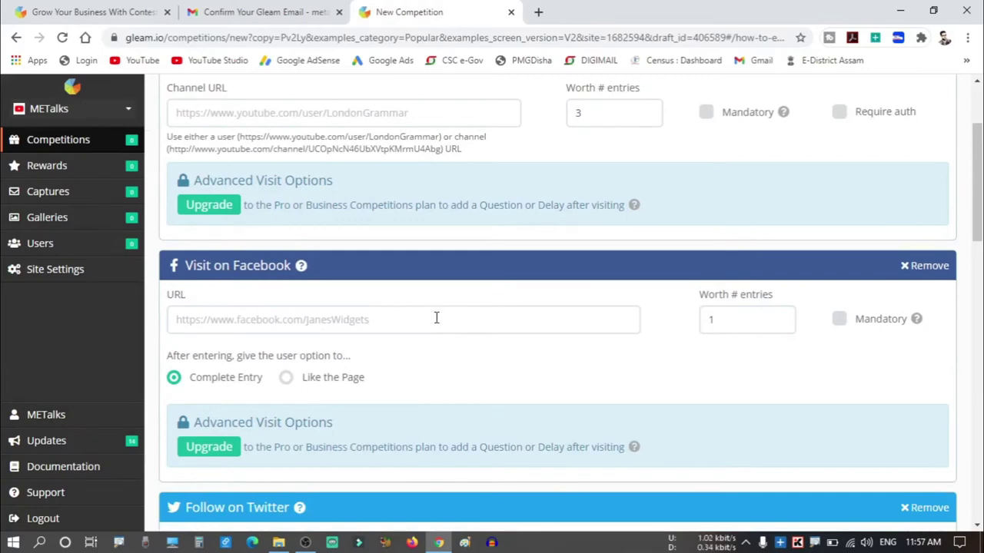
pyautogui.scroll(-1, 436, 318)
pyautogui.scroll(-1, 435, 321)
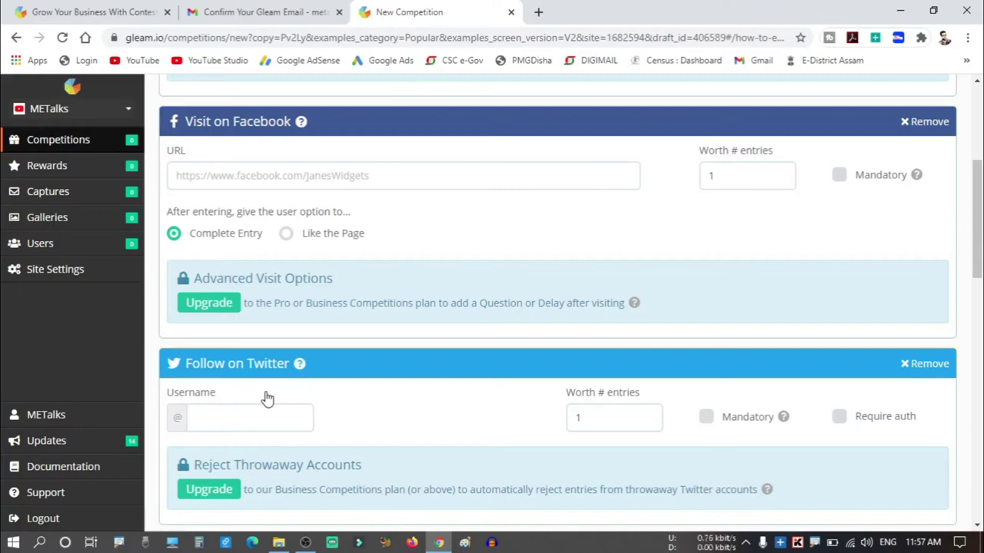
pyautogui.scroll(-6, 268, 398)
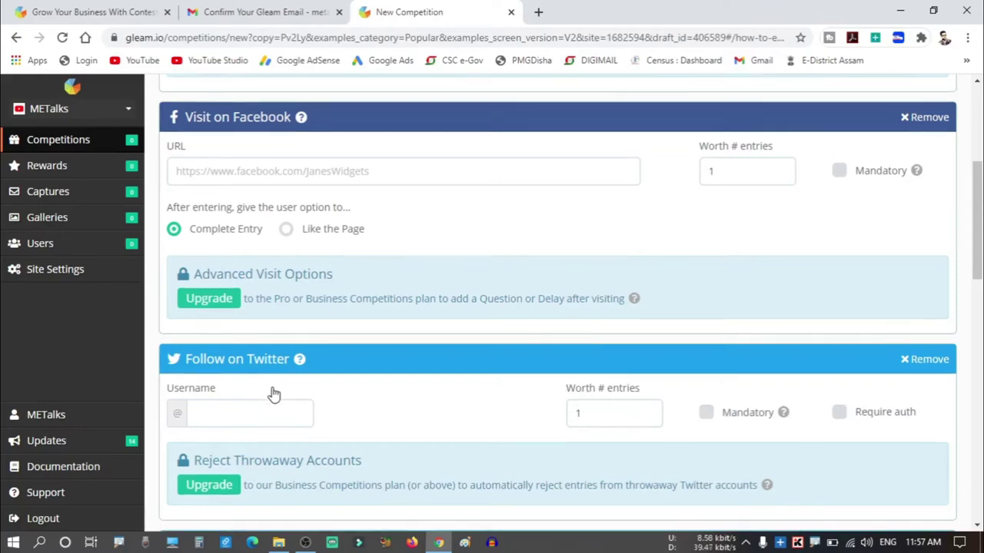
pyautogui.scroll(-1, 404, 318)
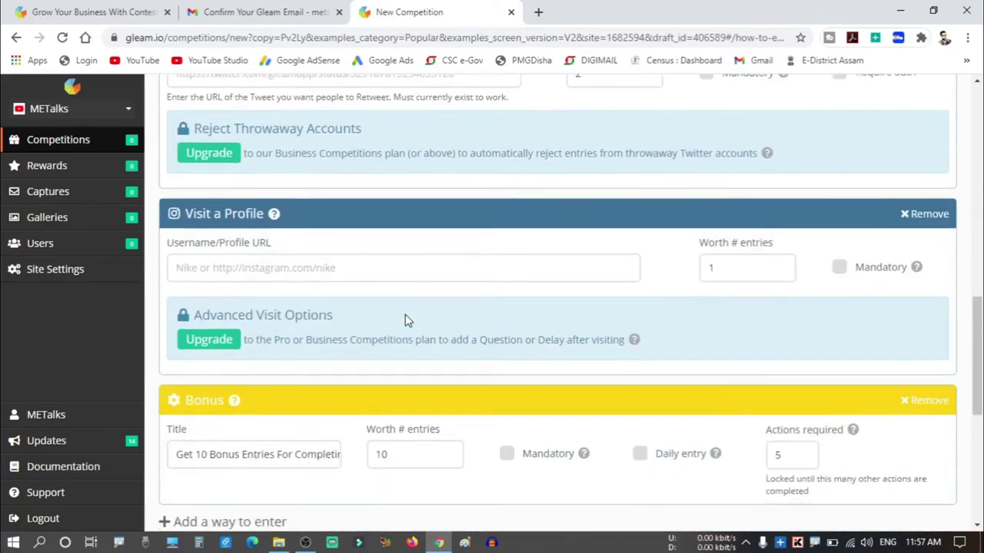
pyautogui.scroll(1, 404, 318)
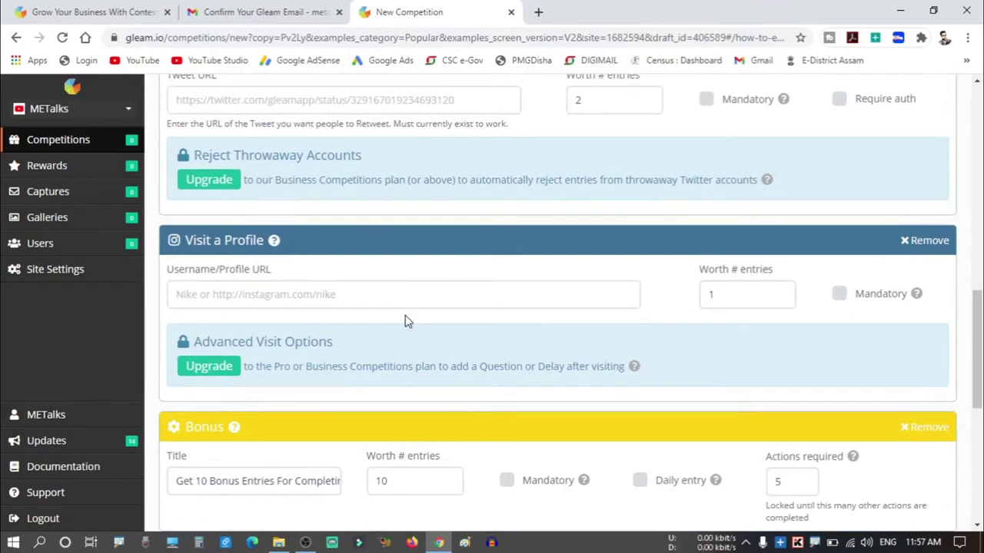
pyautogui.scroll(-1, 690, 394)
pyautogui.scroll(2, 690, 396)
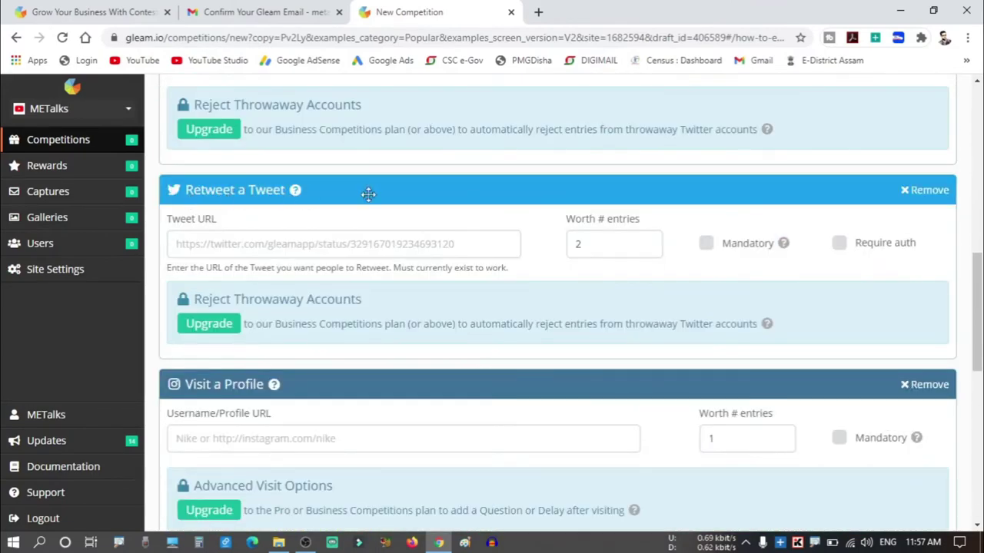
pyautogui.click(926, 192)
pyautogui.scroll(2, 924, 197)
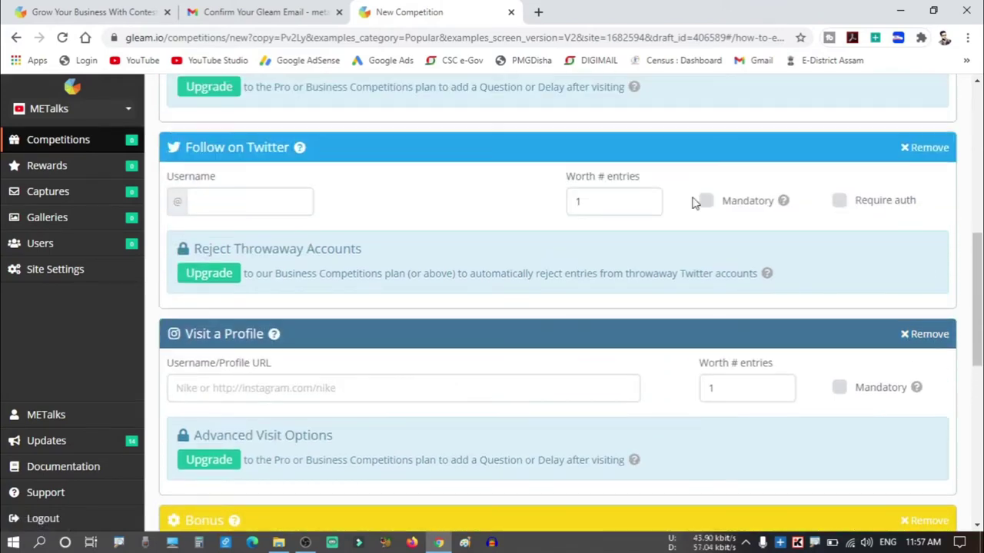
pyautogui.scroll(5, 692, 202)
pyautogui.scroll(-5, 696, 198)
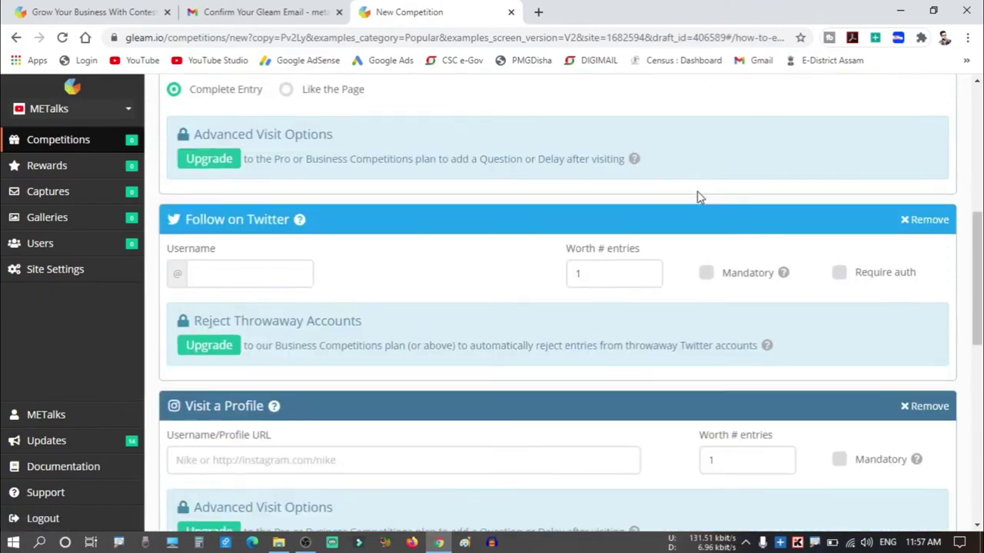
pyautogui.scroll(-4, 699, 198)
pyautogui.scroll(1, 638, 322)
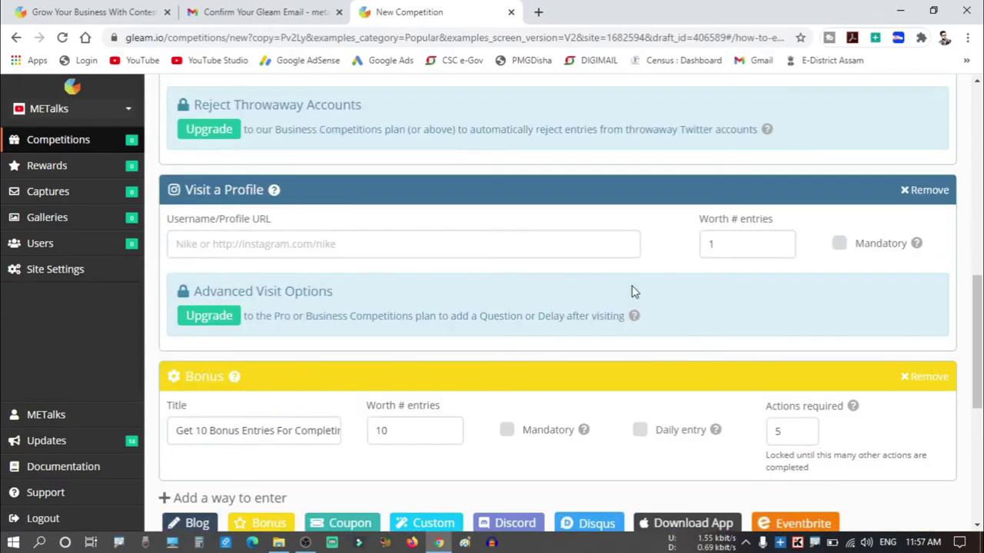
pyautogui.scroll(4, 630, 288)
pyautogui.scroll(-5, 602, 314)
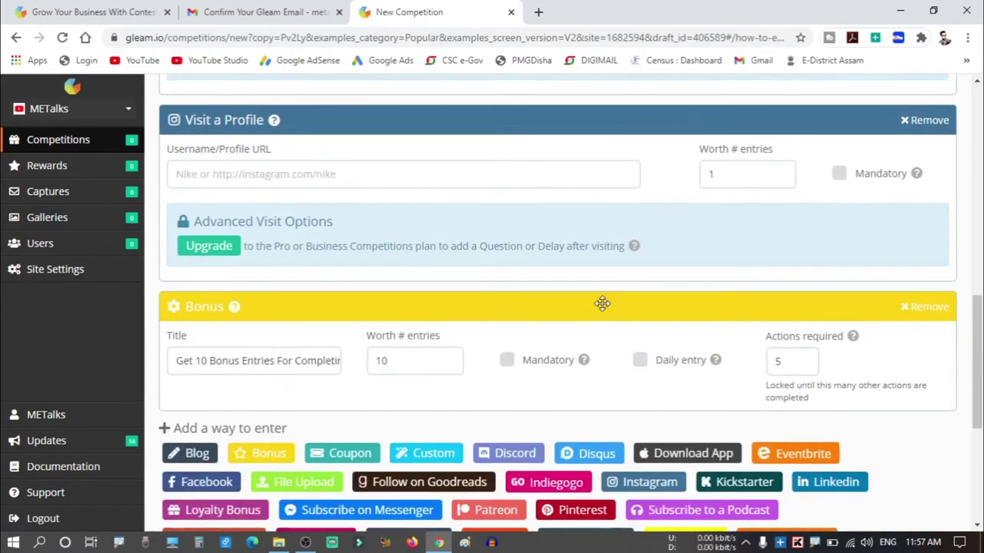
pyautogui.scroll(-1, 602, 304)
pyautogui.scroll(15, 310, 262)
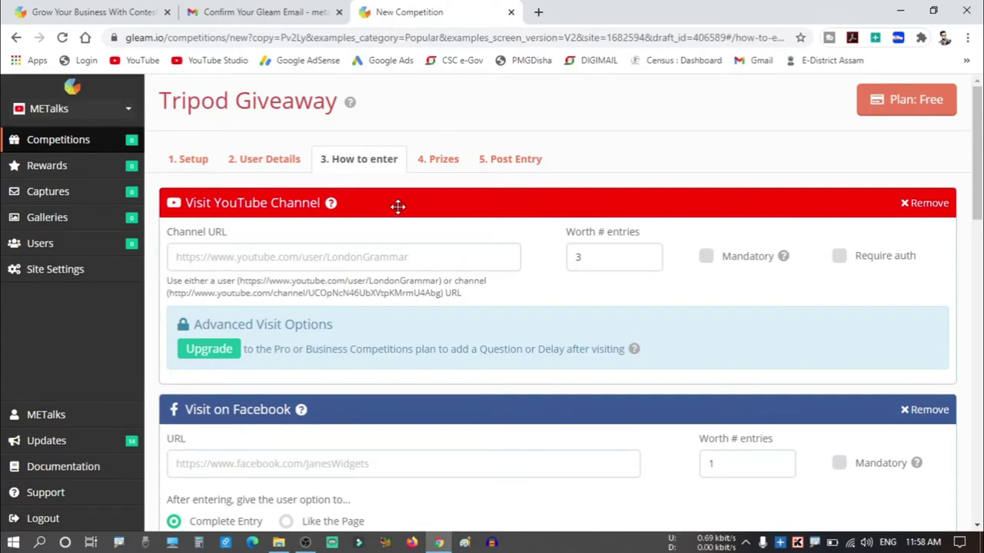
pyautogui.scroll(-1, 397, 206)
pyautogui.scroll(-1, 323, 320)
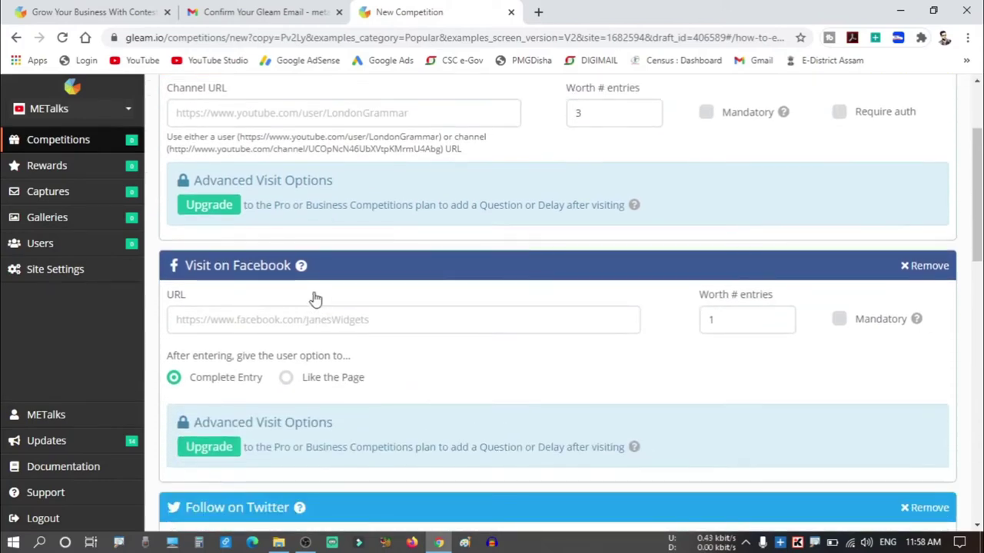
pyautogui.scroll(-3, 315, 299)
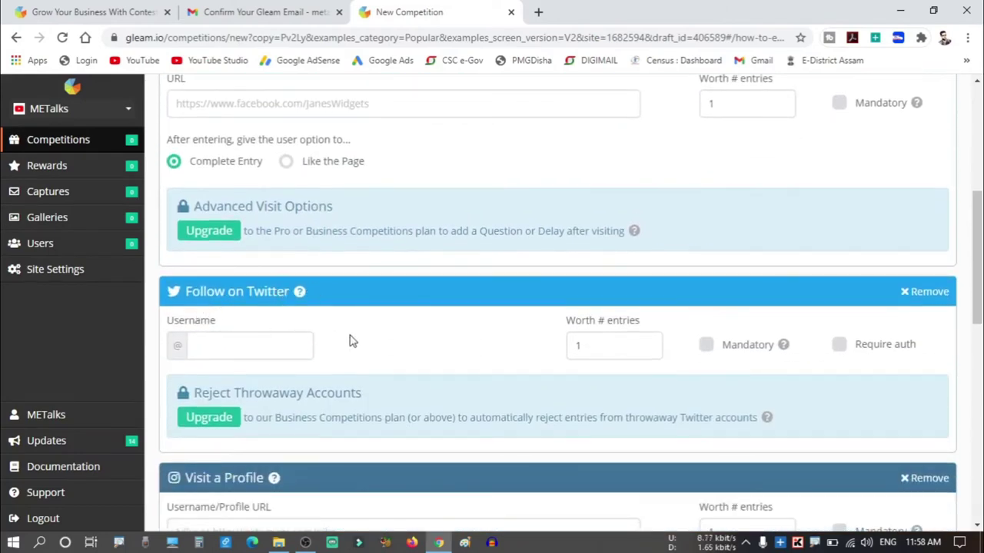
pyautogui.scroll(-1, 350, 335)
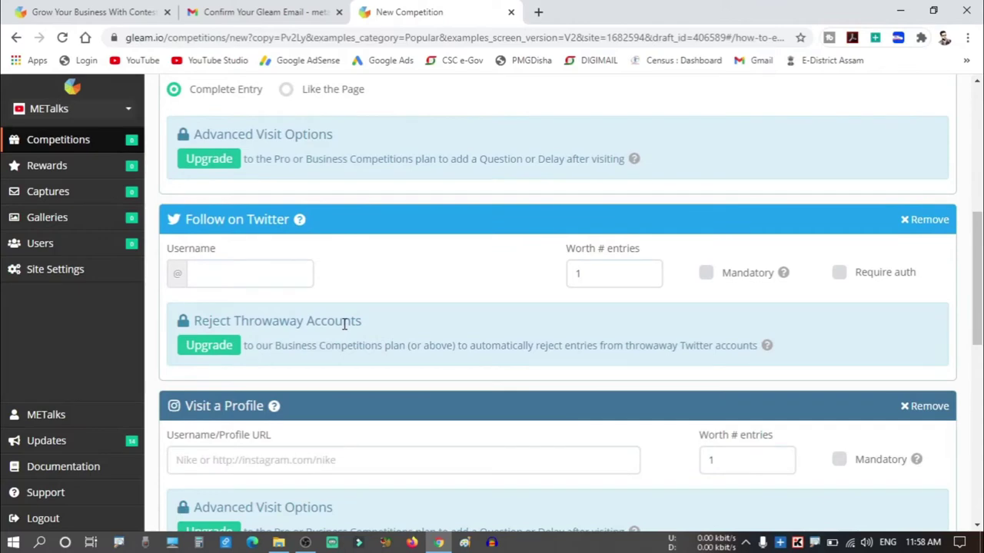
pyautogui.scroll(-3, 344, 326)
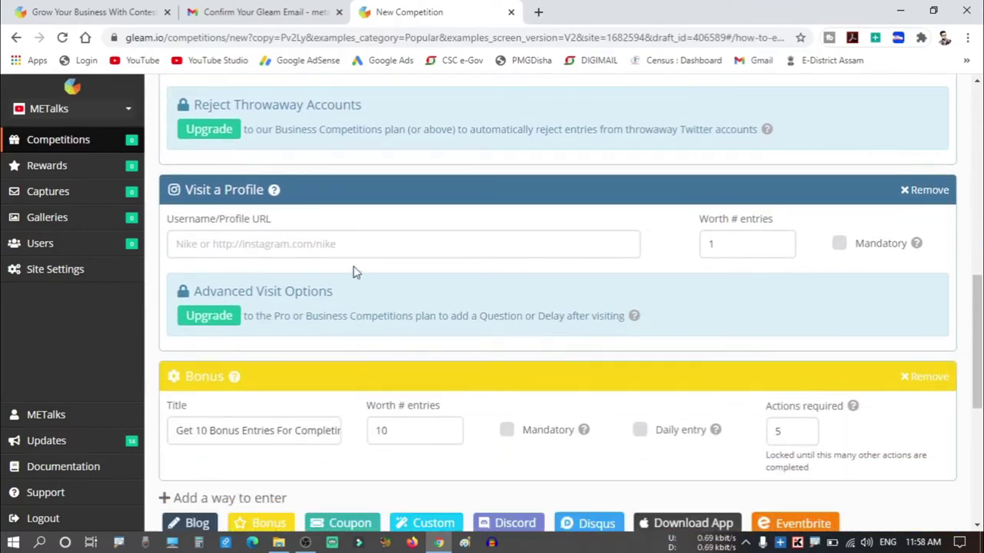
pyautogui.scroll(-2, 358, 279)
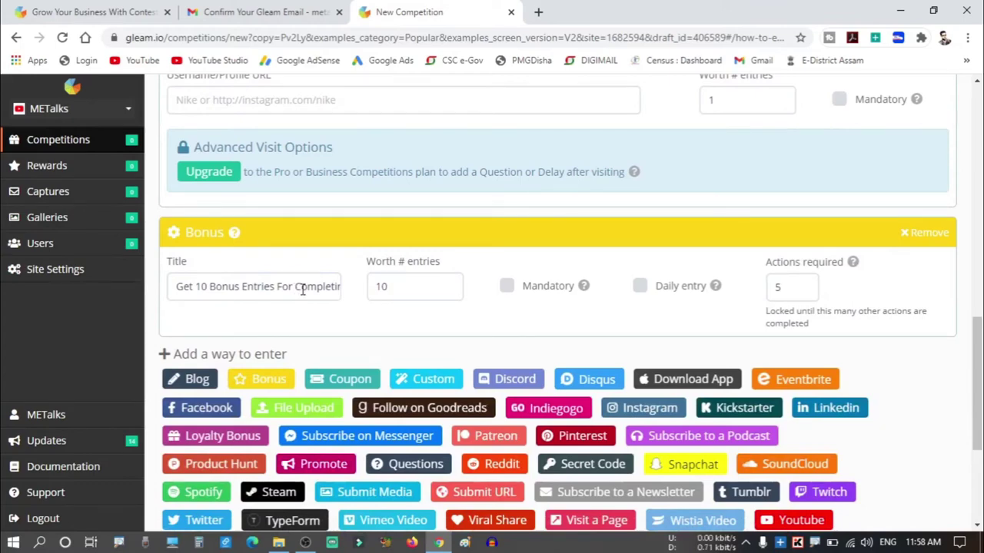
pyautogui.scroll(-1, 300, 288)
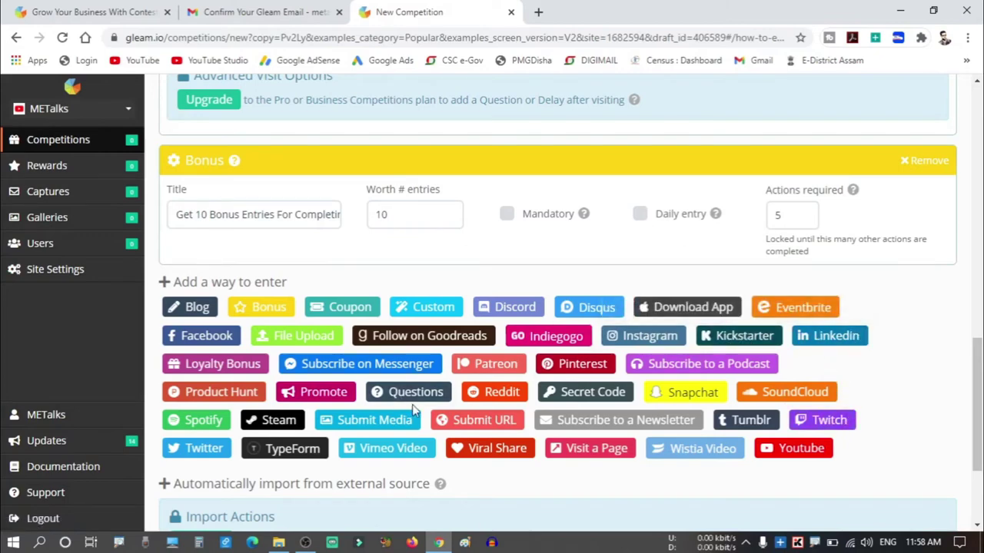
pyautogui.scroll(8, 412, 404)
pyautogui.scroll(4, 412, 408)
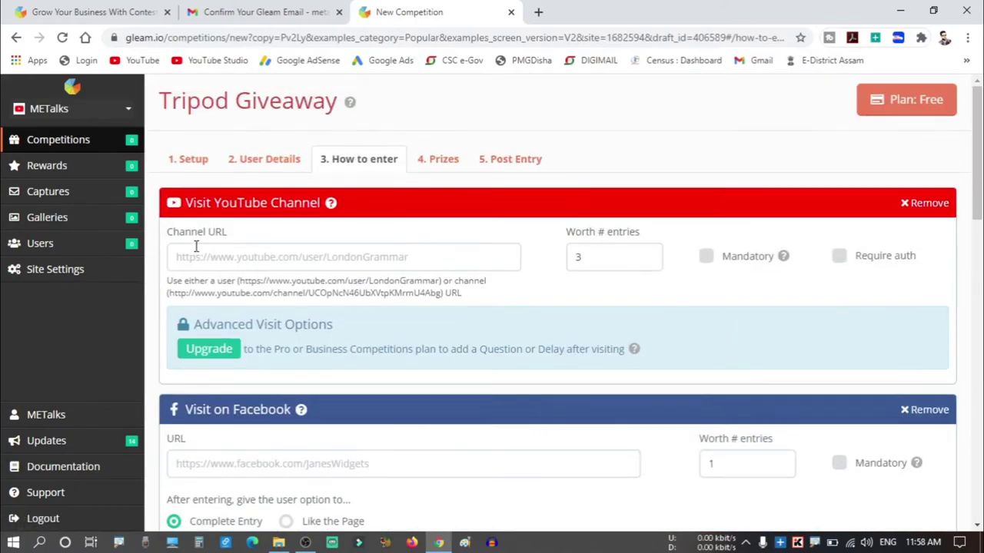
pyautogui.click(470, 262)
pyautogui.write('https://www.youtube.com/metalks')
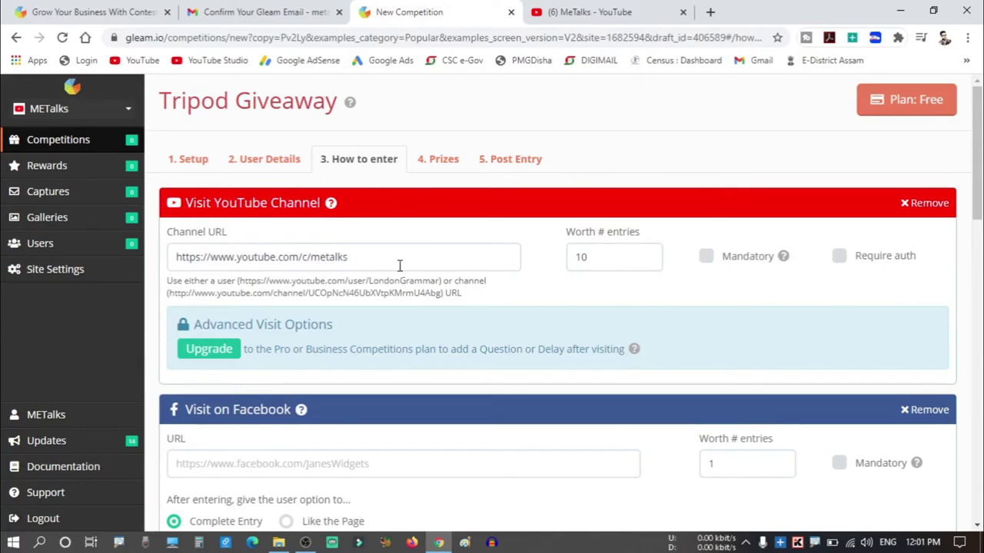
pyautogui.moveTo(603, 256); pyautogui.dragTo(560, 279)
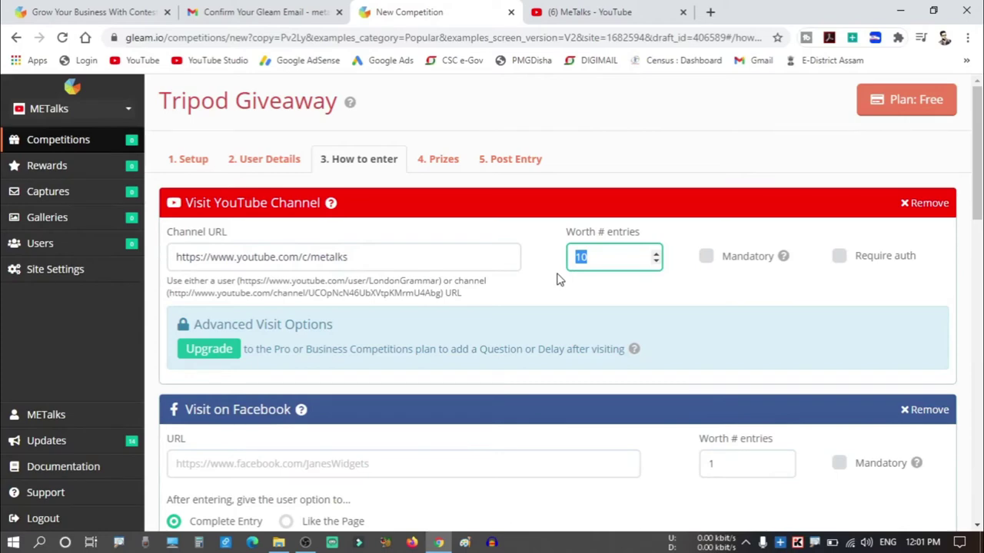
pyautogui.write('15')
pyautogui.click(559, 279)
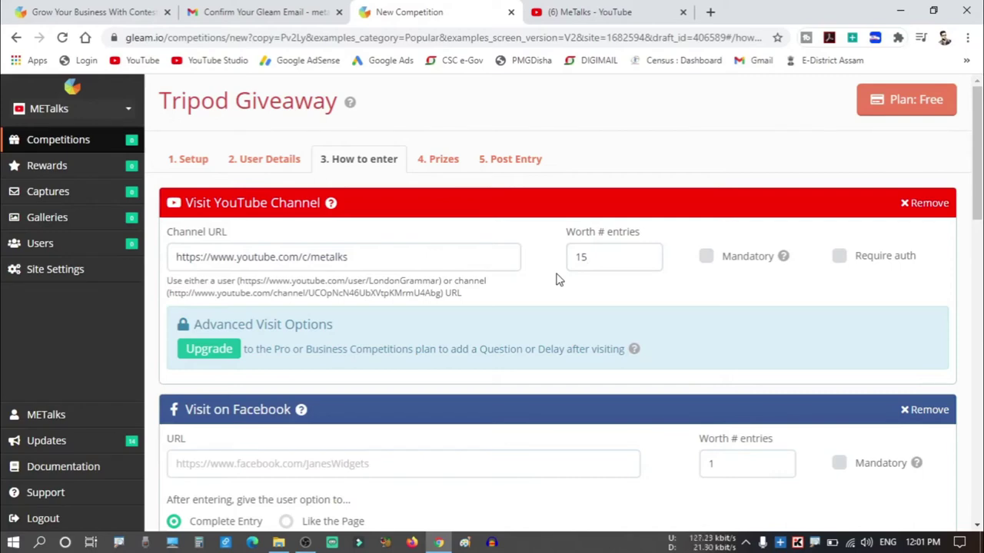
pyautogui.click(706, 257)
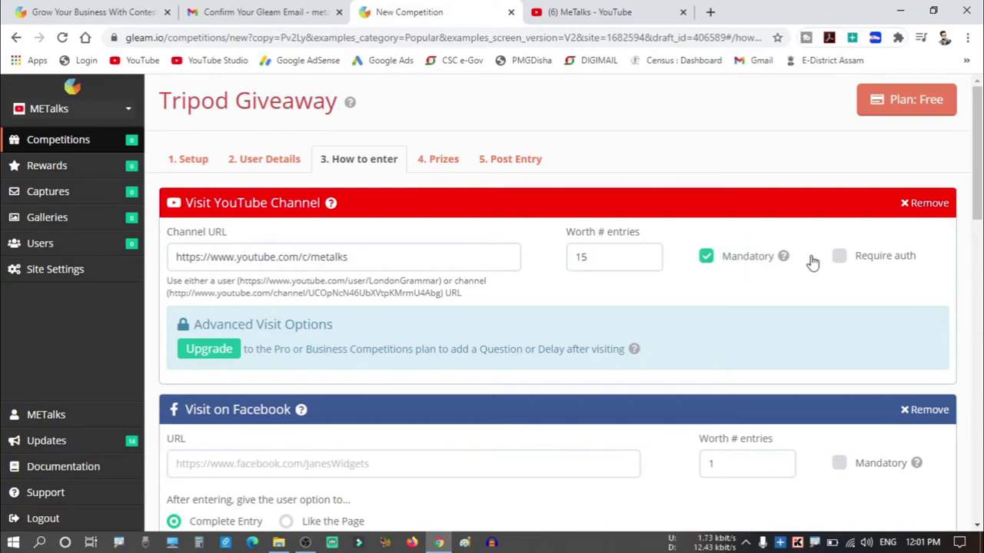
pyautogui.scroll(-2, 776, 284)
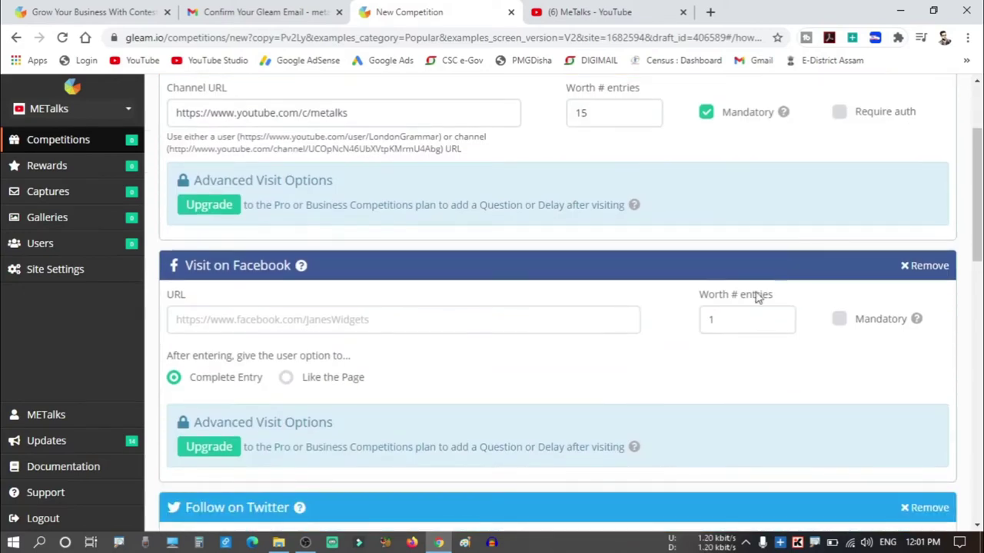
# Paste the Facebook page URL into Visit on Facebook, worth 15 entries and mandatory.
pyautogui.click(336, 322)
pyautogui.write('https://www.facebook.com/RiteshDasOfficial')
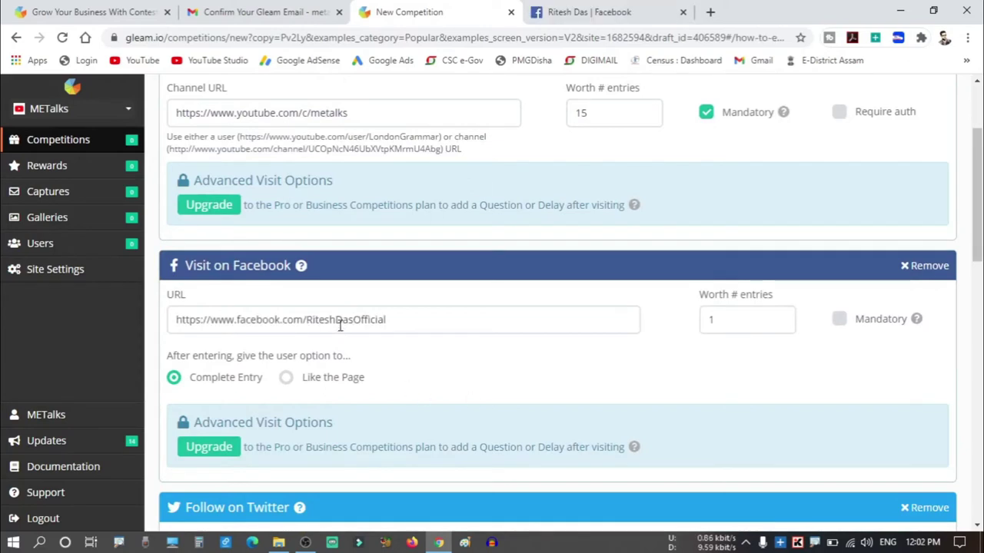
pyautogui.click(732, 320)
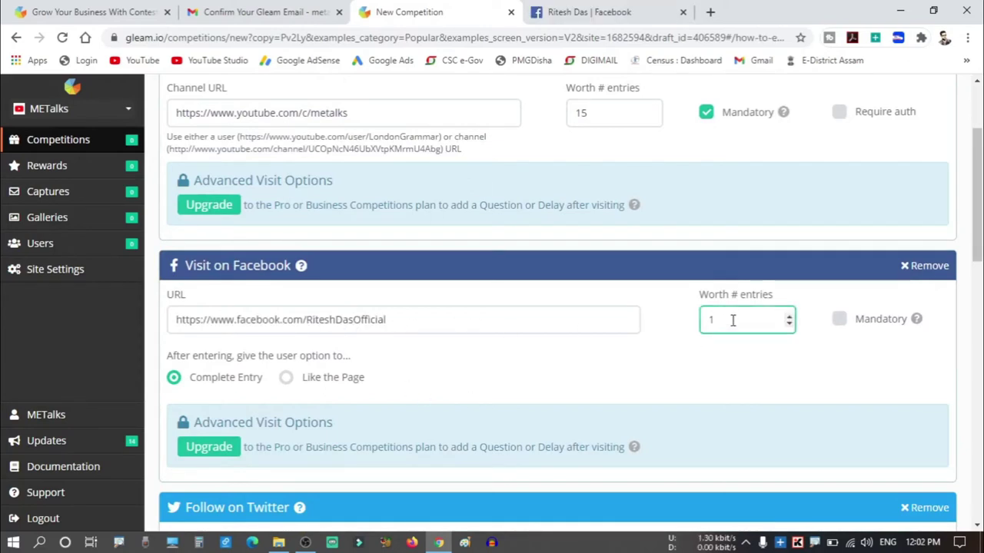
pyautogui.click(736, 350)
pyautogui.click(839, 320)
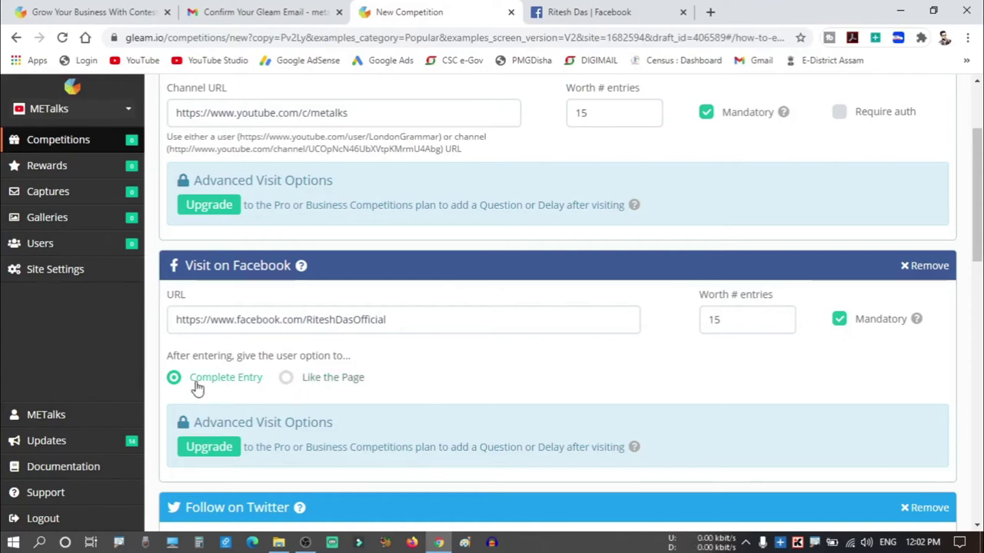
pyautogui.scroll(-2, 466, 419)
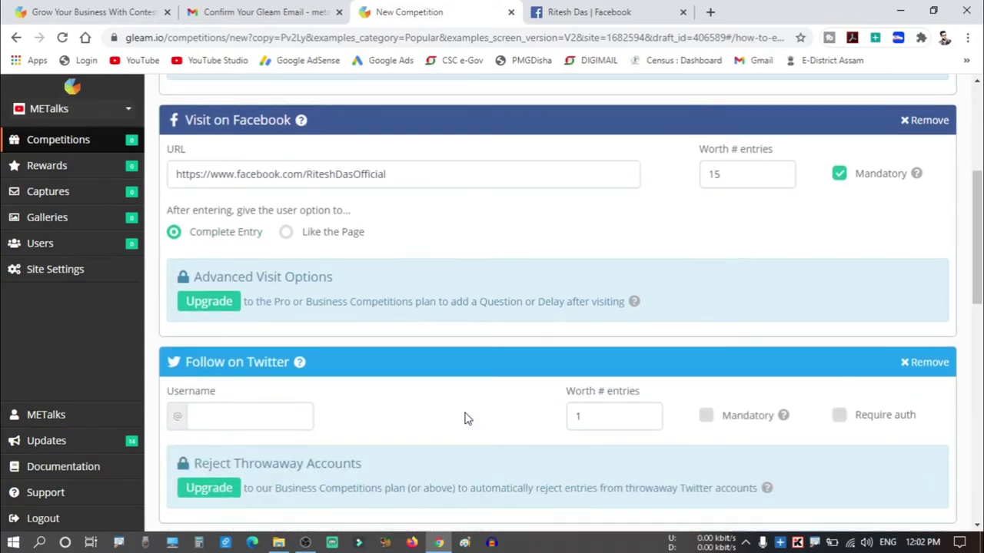
# Give Follow on Twitter the pasted account username, worth 15 entries and mandatory.
pyautogui.scroll(-2, 461, 411)
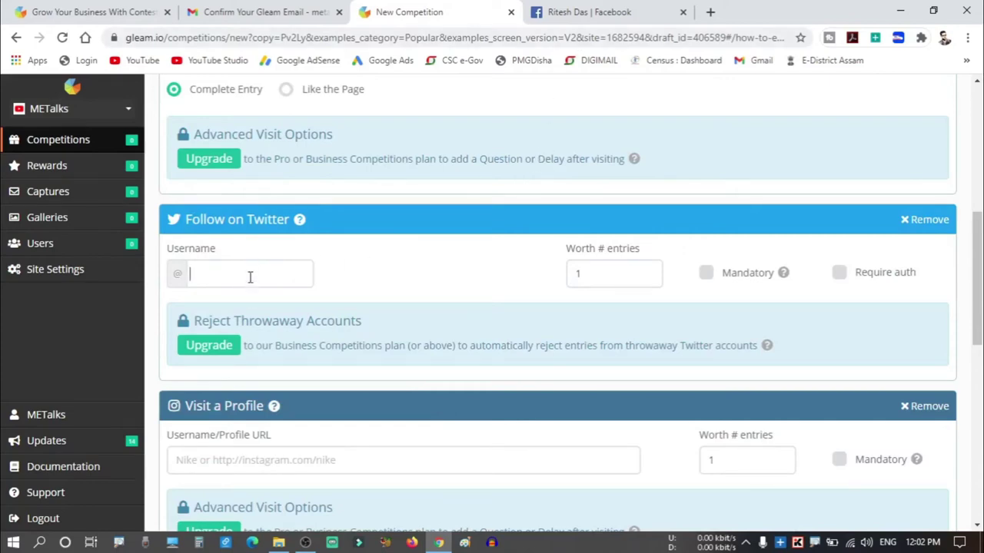
pyautogui.write('RiteshOfficials')
pyautogui.click(609, 270)
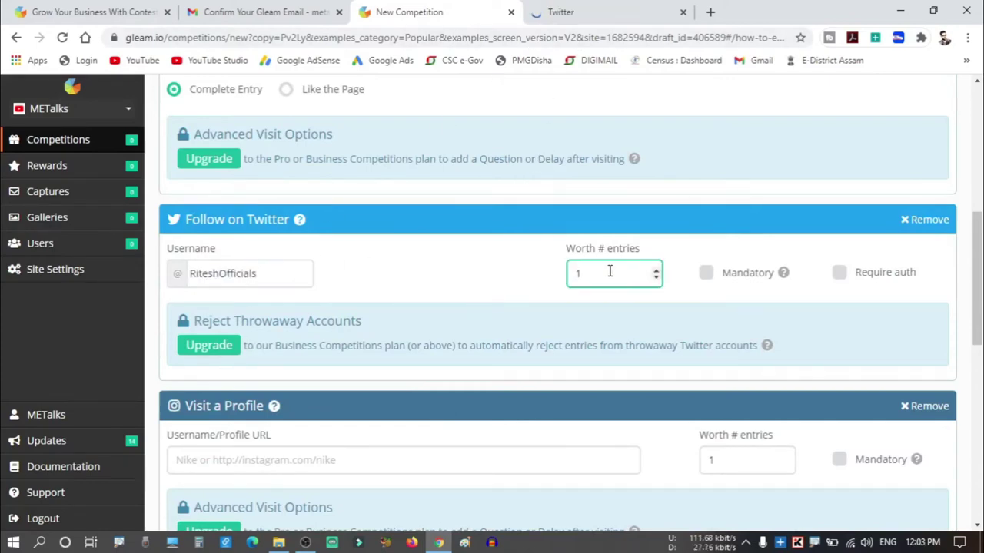
pyautogui.write('5')
pyautogui.click(705, 273)
# Give Visit a Profile the pasted Instagram URL, worth 15 entries and mandatory.
pyautogui.scroll(-1, 478, 258)
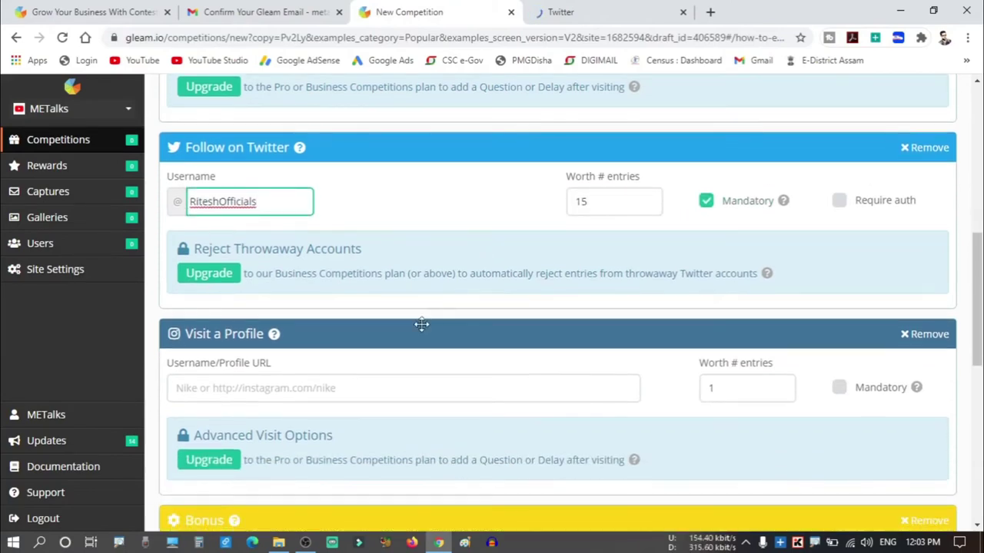
pyautogui.click(357, 386)
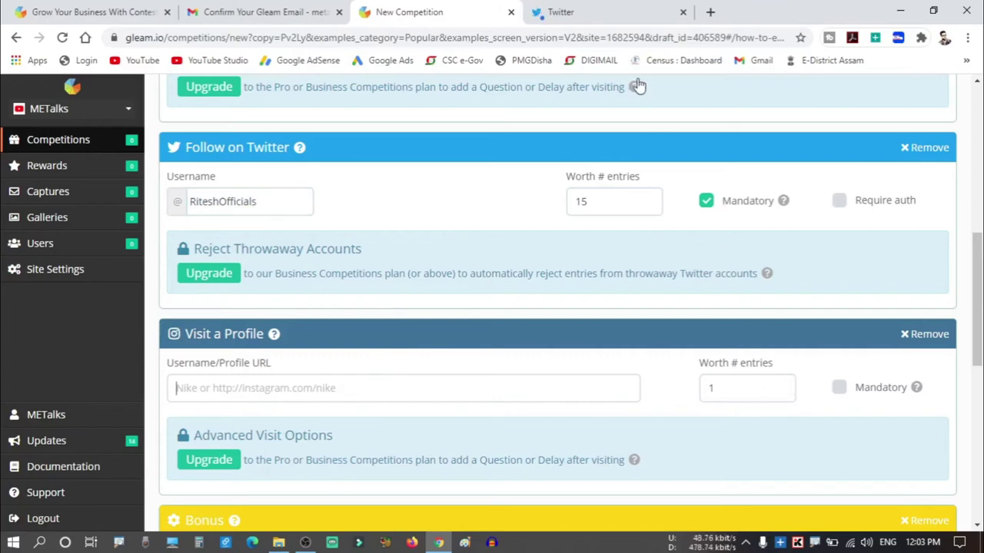
pyautogui.write('https://www.instagram.com/Ritesh_officials')
pyautogui.click(733, 388)
pyautogui.write('5')
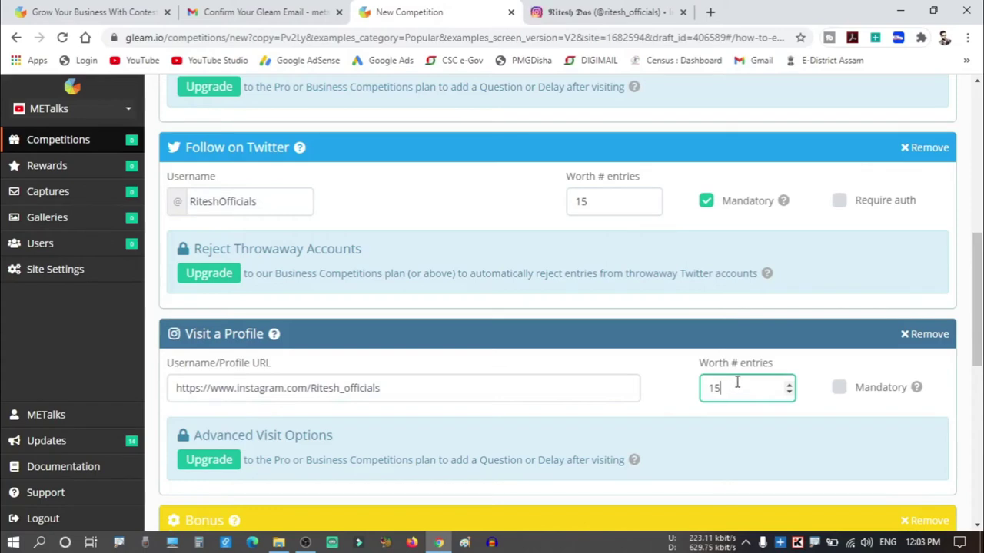
pyautogui.click(839, 387)
pyautogui.scroll(-3, 769, 384)
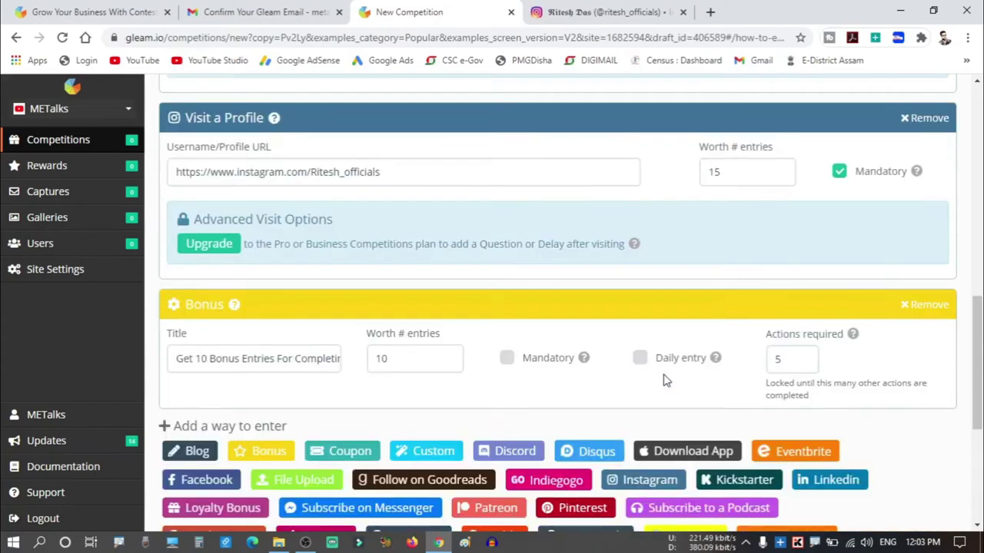
# Append 'Every Action' to the bonus title, which becomes 'Get 10 Bonus Entries For Completing Every Action'.
pyautogui.click(304, 359)
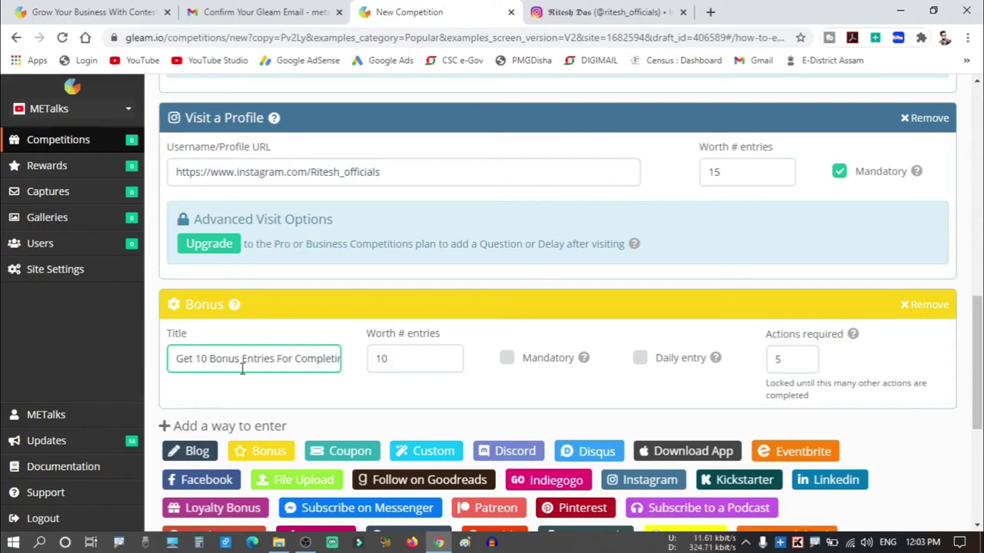
pyautogui.press('Right')
pyautogui.press('Right')
pyautogui.press('End')
pyautogui.write('Every Action')
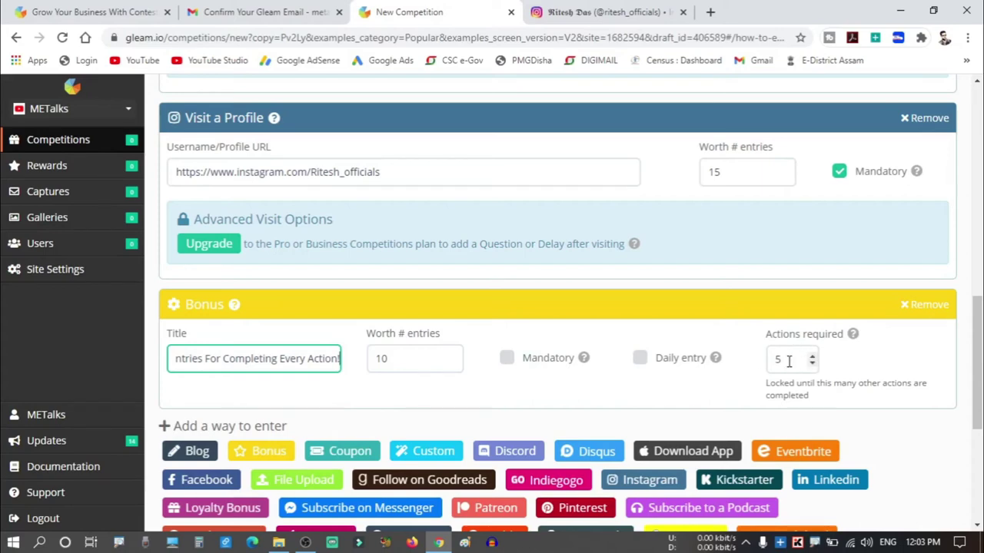
pyautogui.click(732, 393)
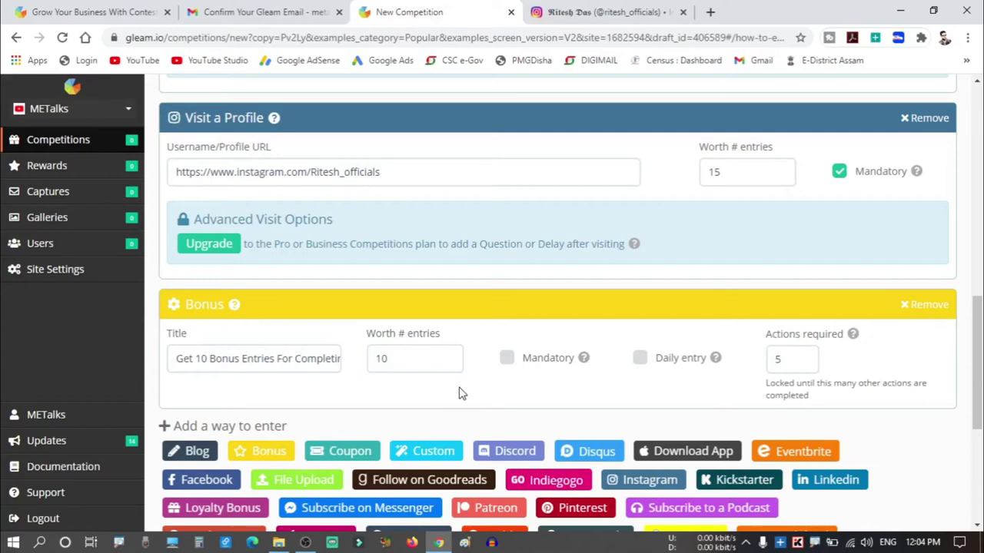
pyautogui.scroll(1, 458, 394)
pyautogui.scroll(-5, 450, 395)
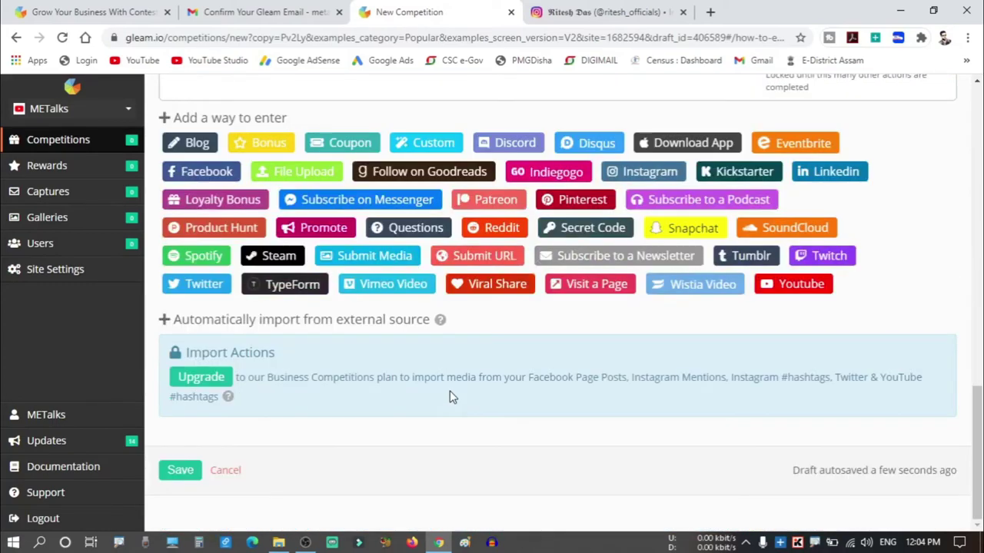
pyautogui.scroll(10, 453, 398)
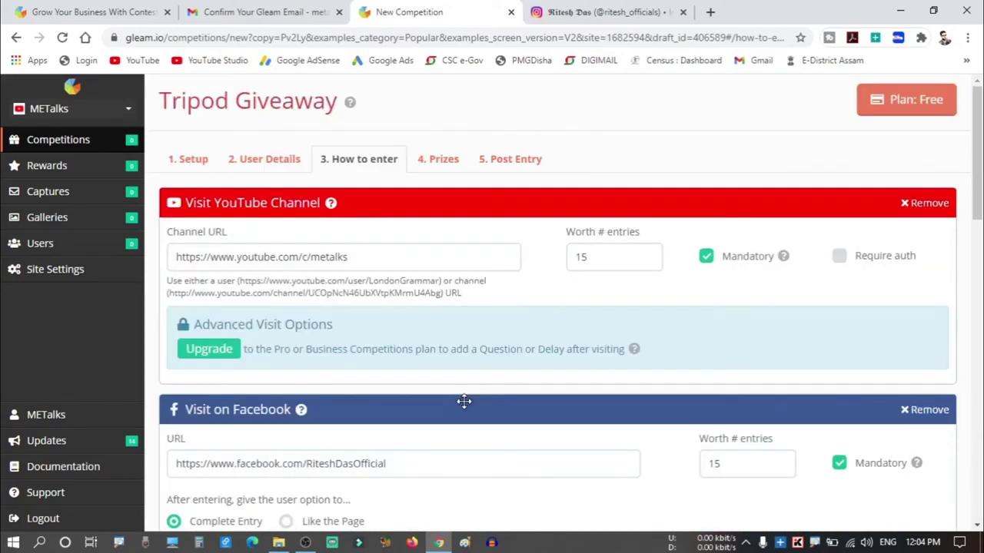
# Set the prize to 2 winners and retitle it 'Tripod YouTuber Giveaway'.
pyautogui.click(445, 163)
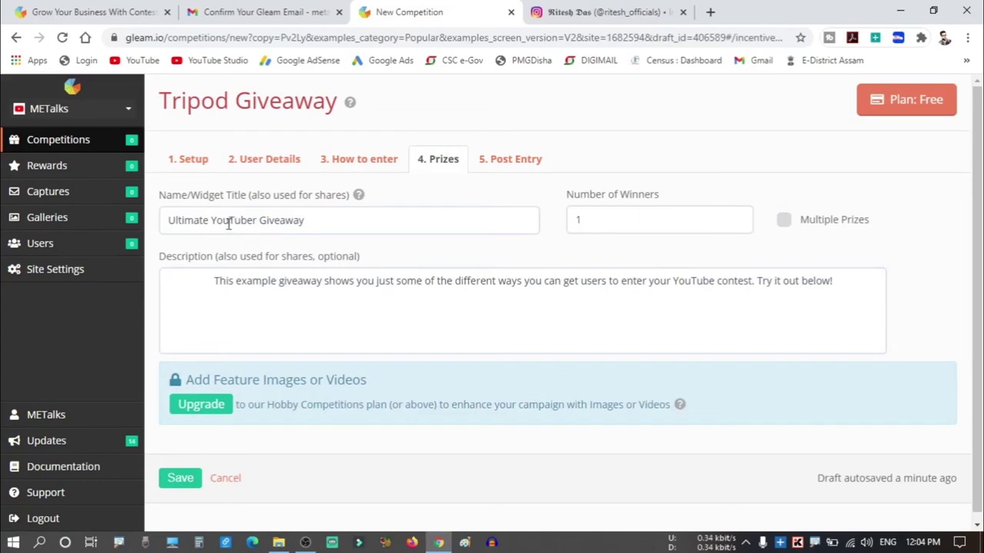
pyautogui.moveTo(589, 223); pyautogui.dragTo(574, 222)
pyautogui.write('2')
pyautogui.click(547, 255)
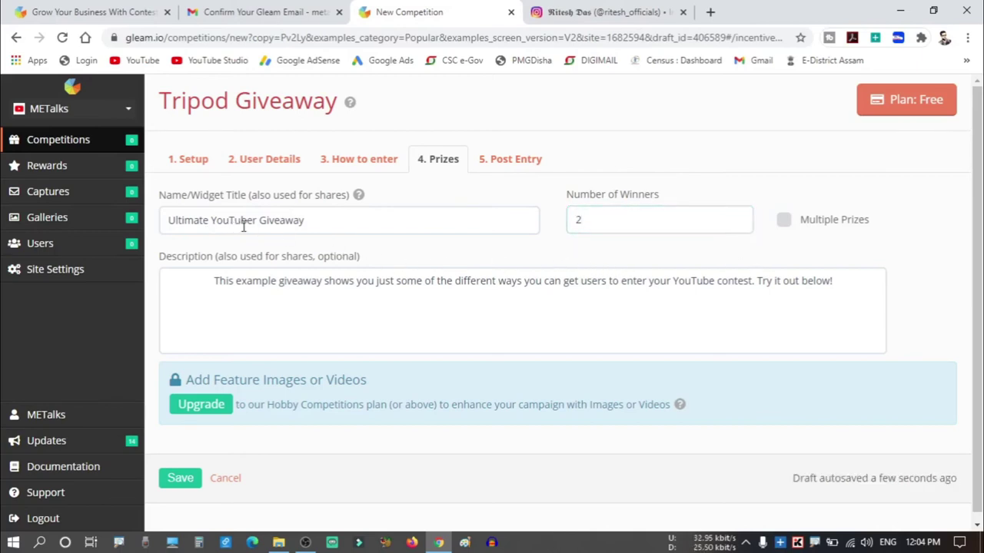
pyautogui.click(210, 219)
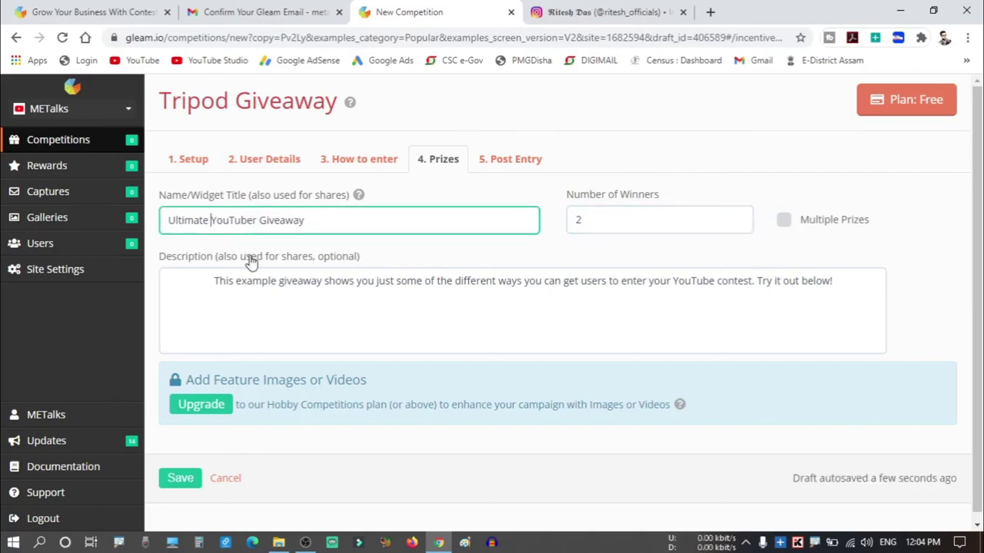
pyautogui.press('BackSpace')
pyautogui.press('BackSpace')
pyautogui.press('BackSpace')
pyautogui.press('BackSpace')
pyautogui.press('BackSpace')
pyautogui.press('BackSpace')
pyautogui.press('BackSpace')
pyautogui.press('BackSpace')
pyautogui.press('BackSpace')
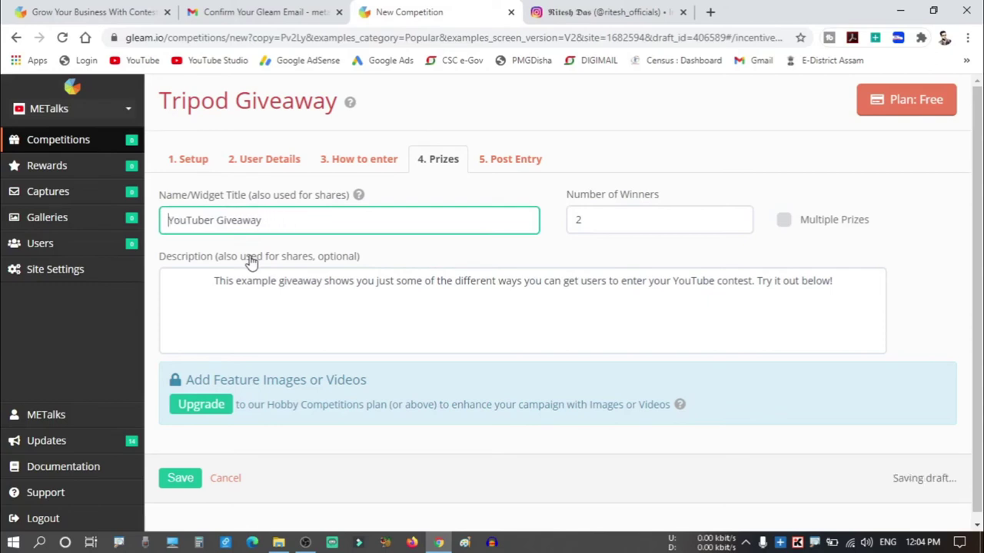
pyautogui.write('Tripod')
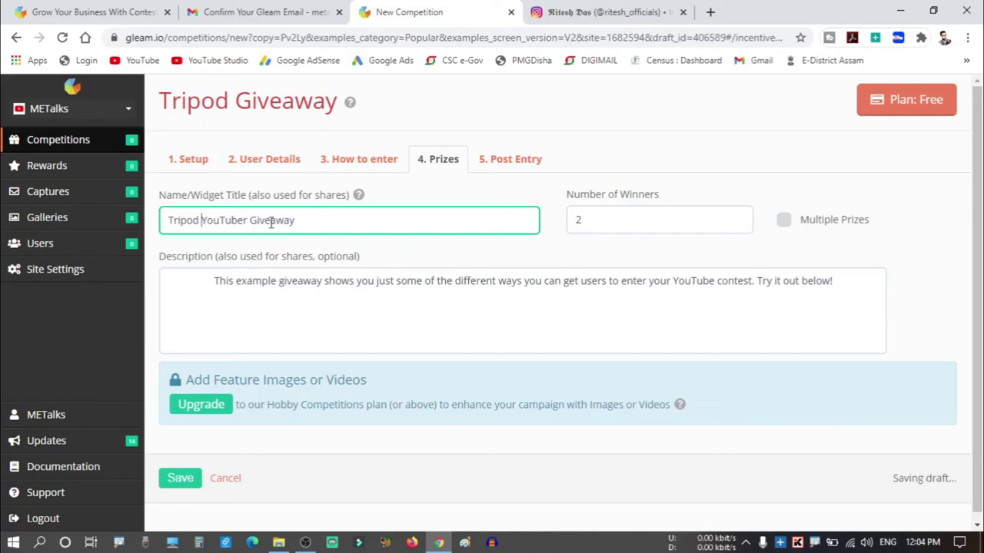
pyautogui.click(376, 281)
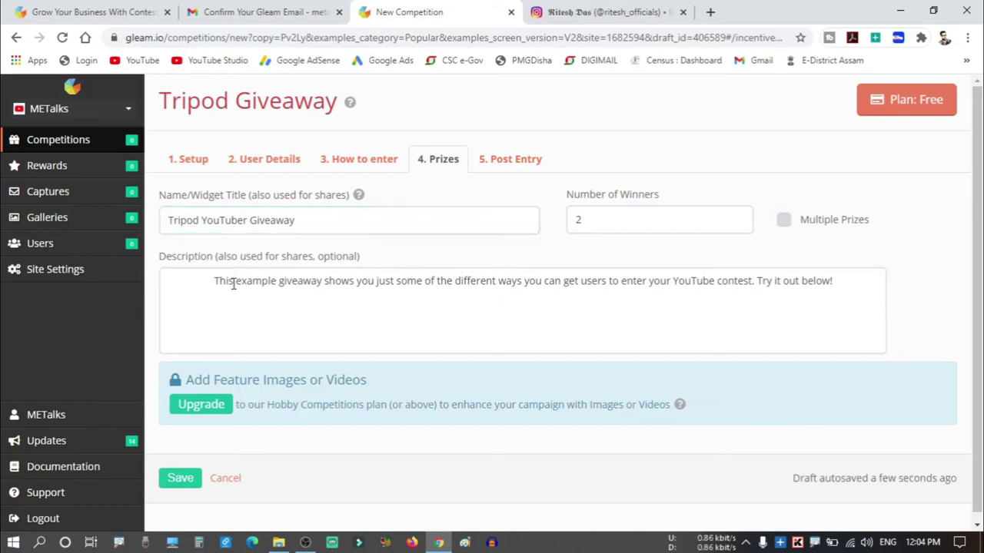
# Replace the description with 'to participate in the compitaion you have to follow all the steps' and save.
pyautogui.moveTo(848, 285); pyautogui.dragTo(218, 336)
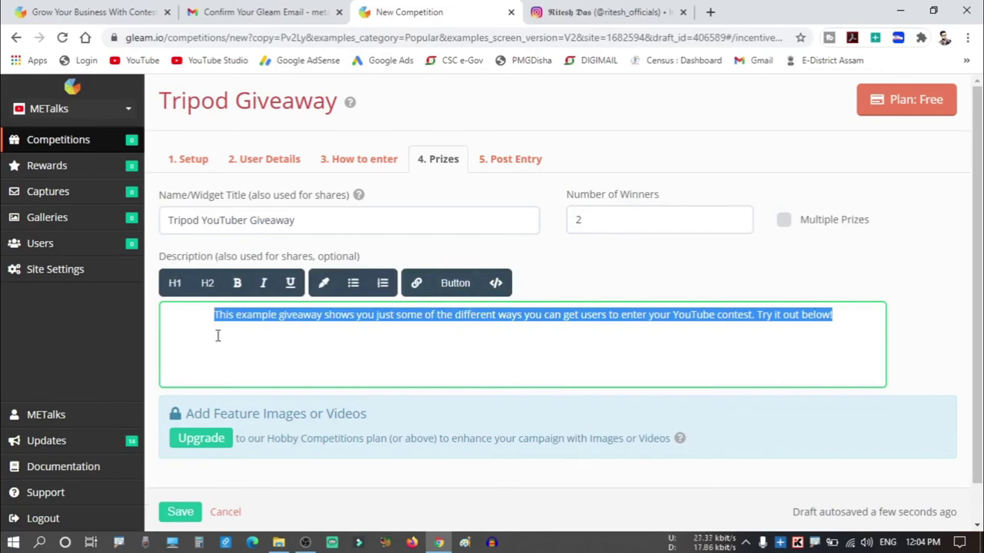
pyautogui.write('to participate in the compitaion you have to f')
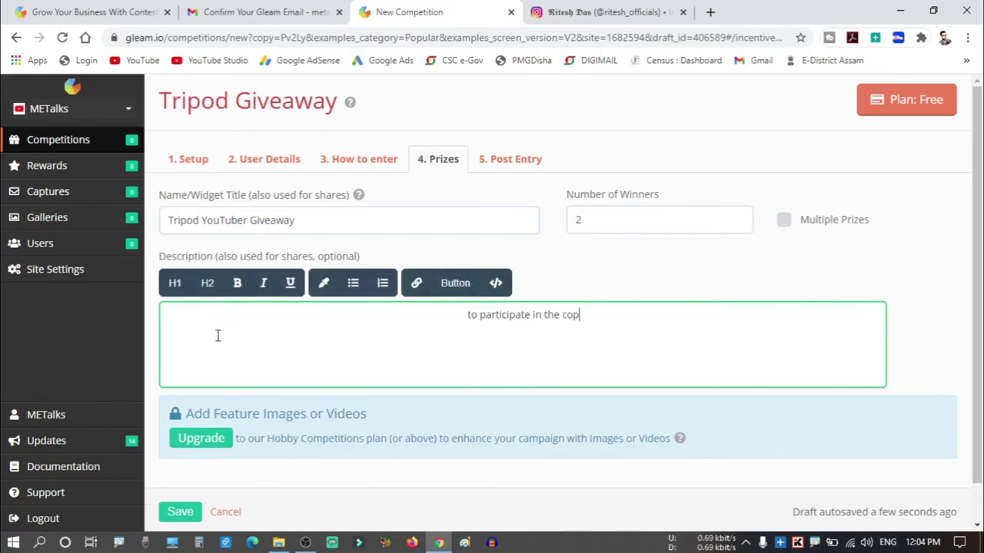
pyautogui.write('ollow all the steps')
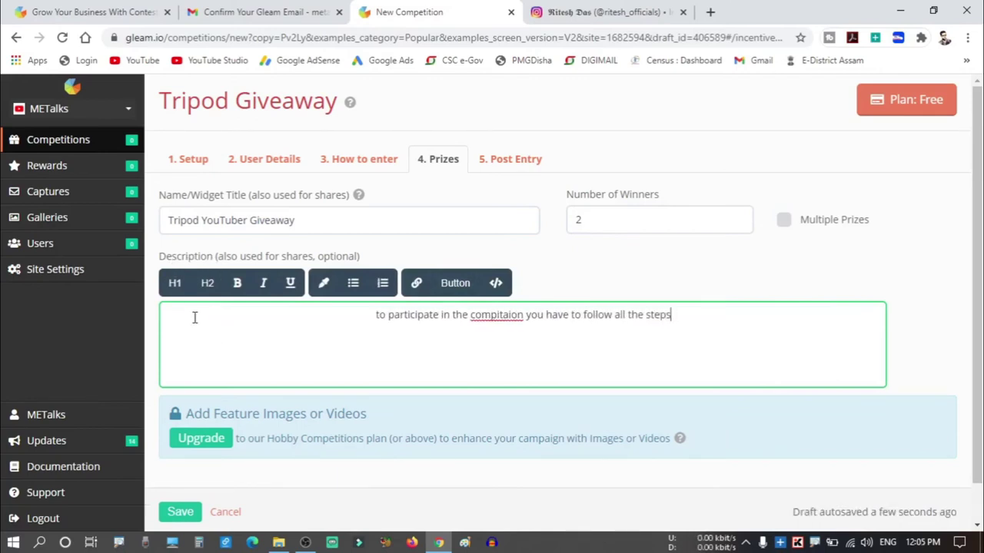
pyautogui.click(631, 382)
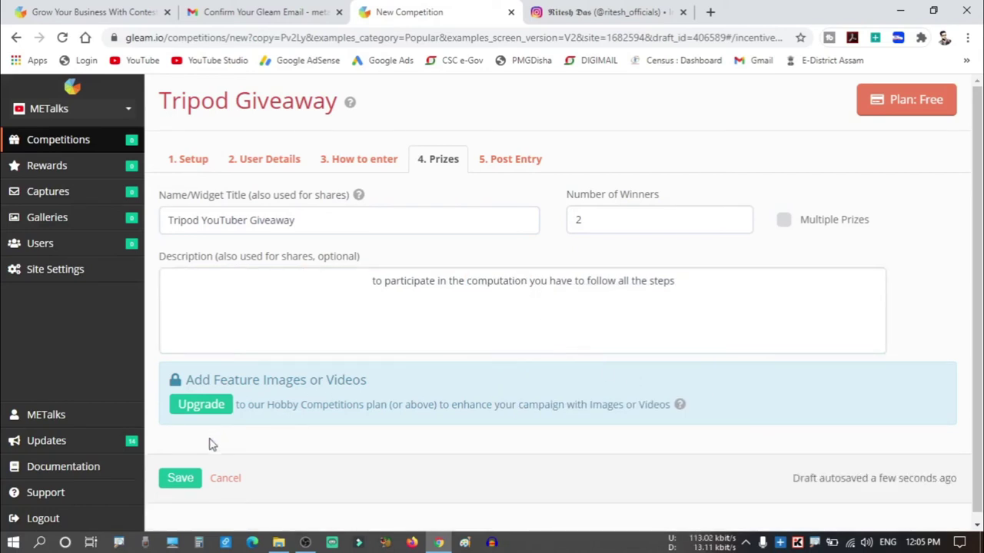
pyautogui.click(514, 168)
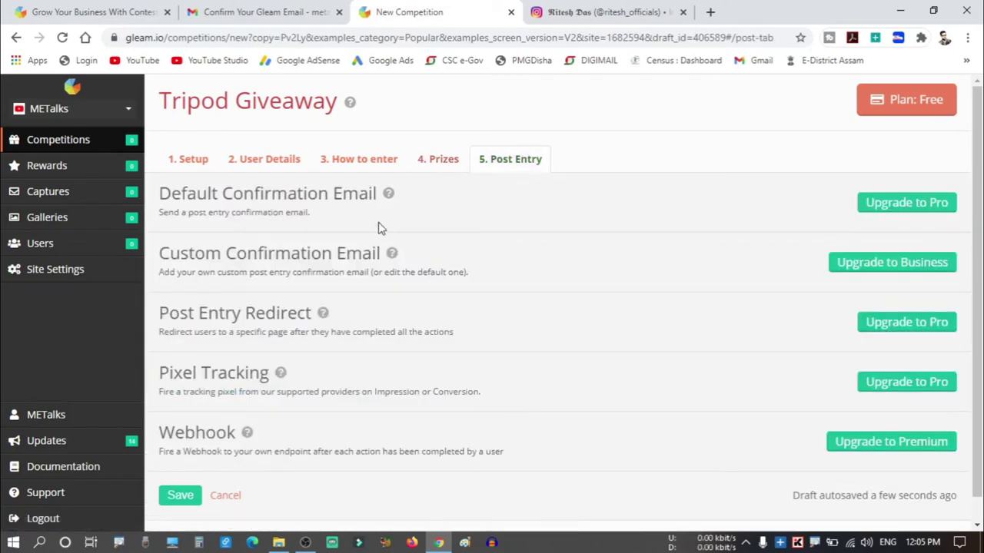
pyautogui.scroll(-1, 538, 301)
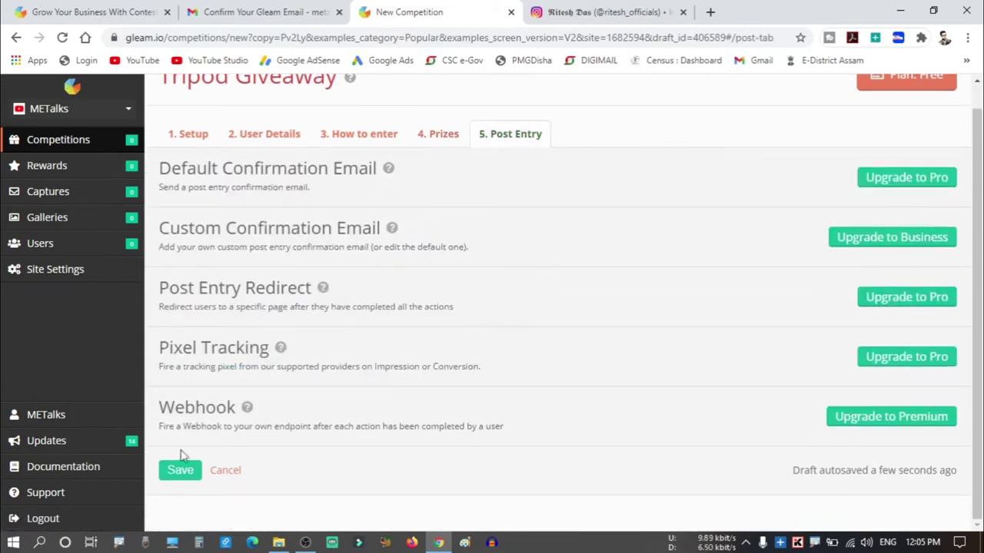
pyautogui.click(176, 472)
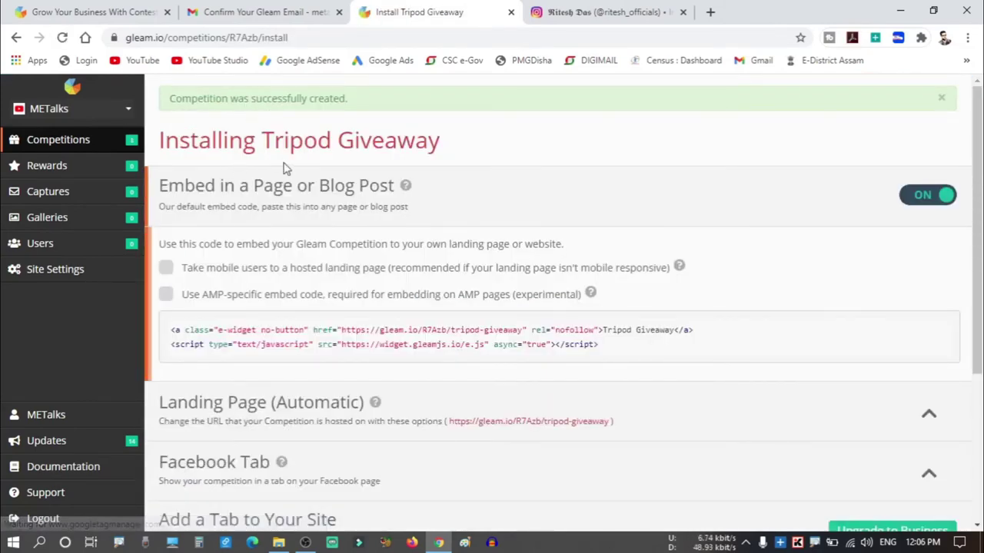
# Save the install page so Tripod Giveaway runs, previewing 5 Ways to Enter with 30 days left.
pyautogui.scroll(-2, 399, 184)
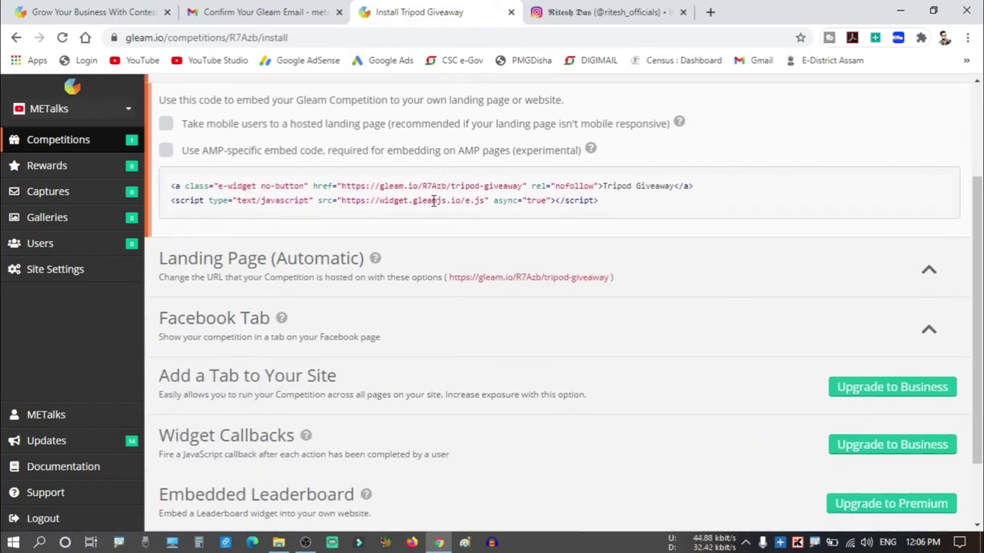
pyautogui.scroll(2, 346, 226)
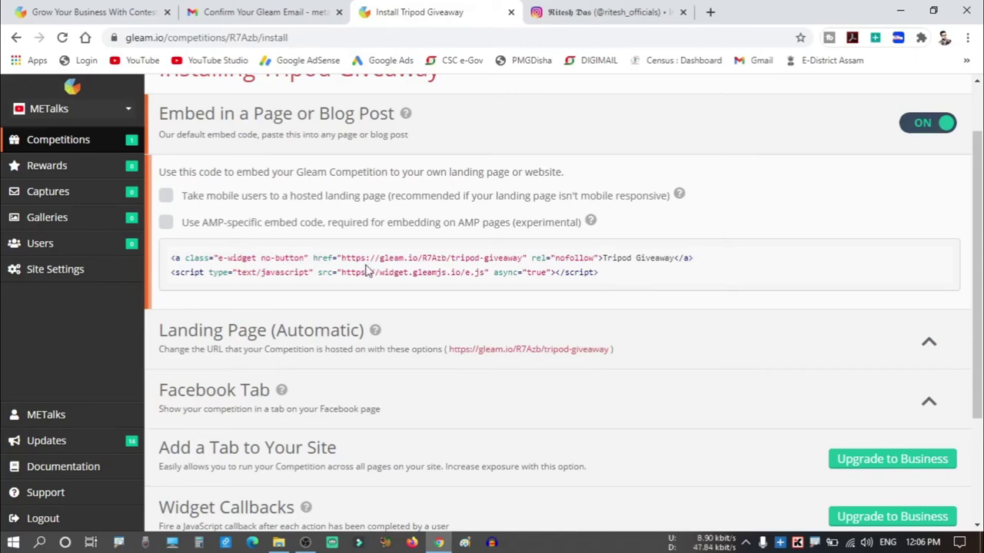
pyautogui.scroll(-2, 368, 261)
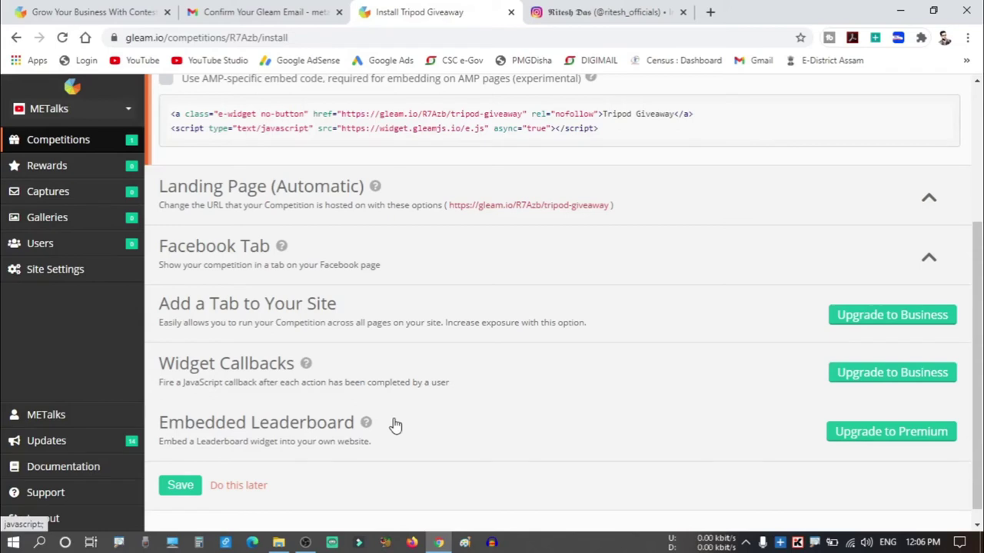
pyautogui.scroll(-3, 391, 423)
pyautogui.click(191, 491)
pyautogui.click(181, 486)
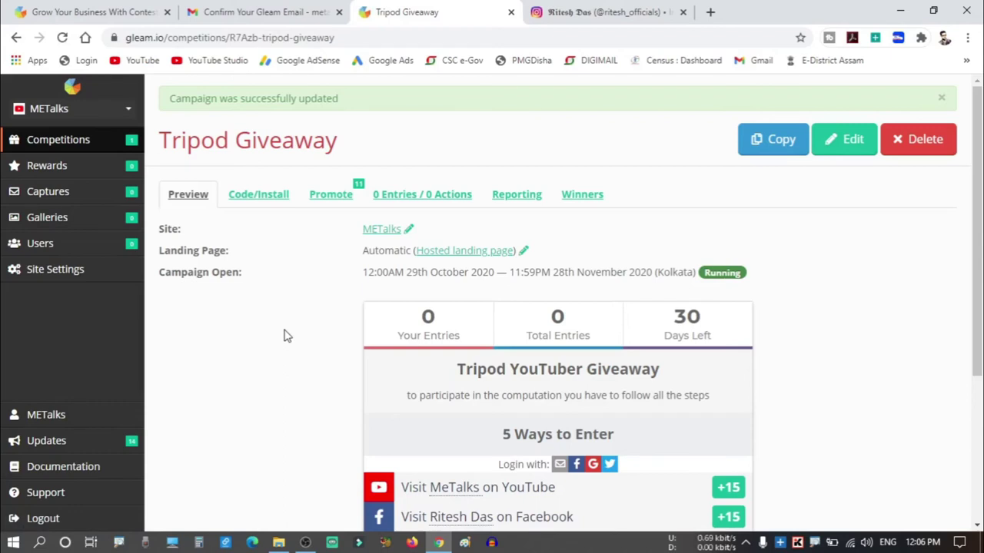
# Open the hosted landing page gleam.io/R7Azb/tripod-giveaway in a new tab.
pyautogui.scroll(-3, 284, 336)
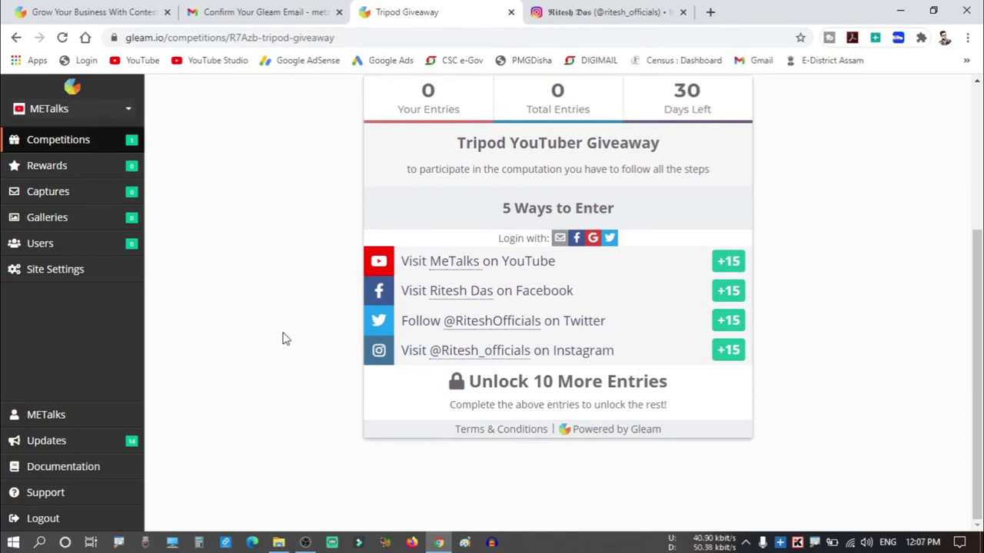
pyautogui.scroll(2, 285, 338)
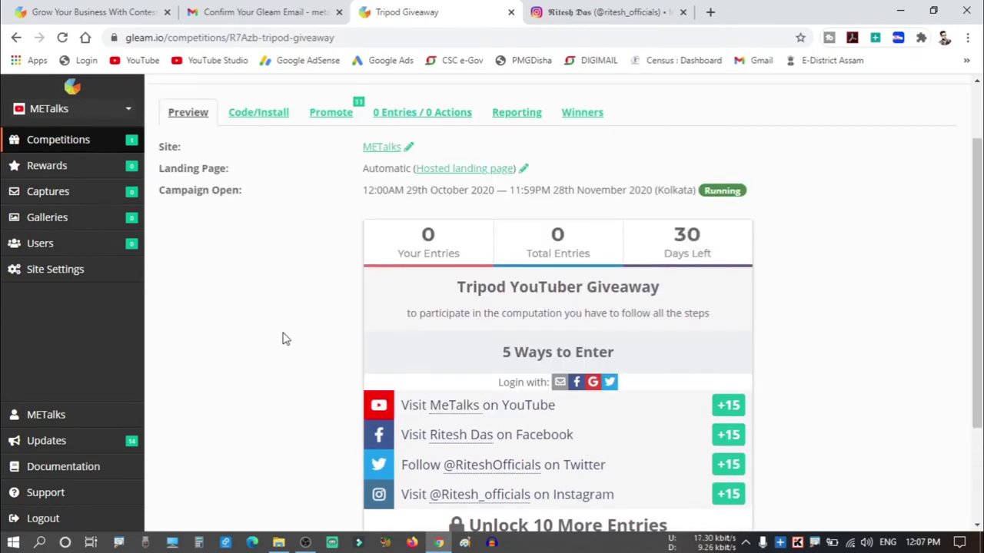
pyautogui.scroll(1, 285, 338)
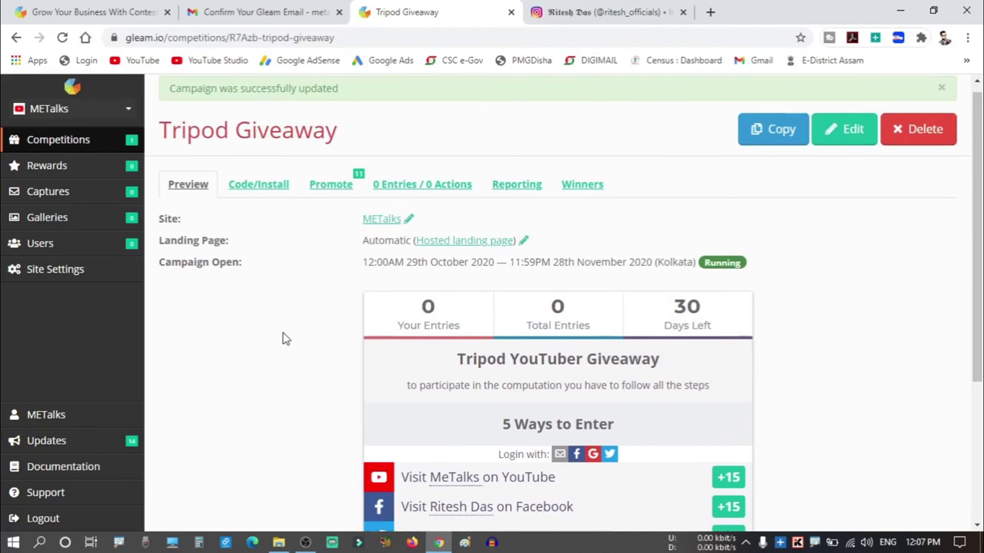
pyautogui.scroll(1, 284, 338)
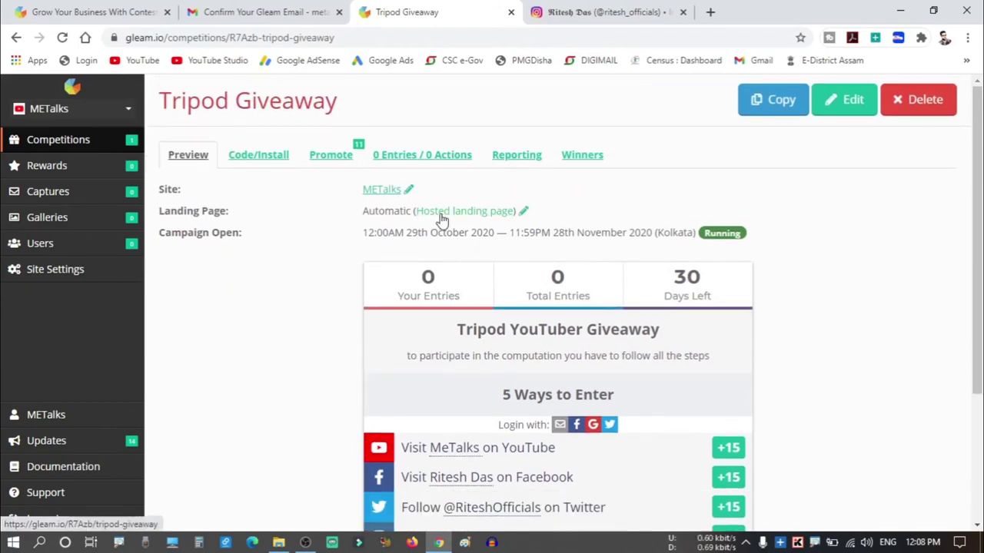
pyautogui.click(441, 220)
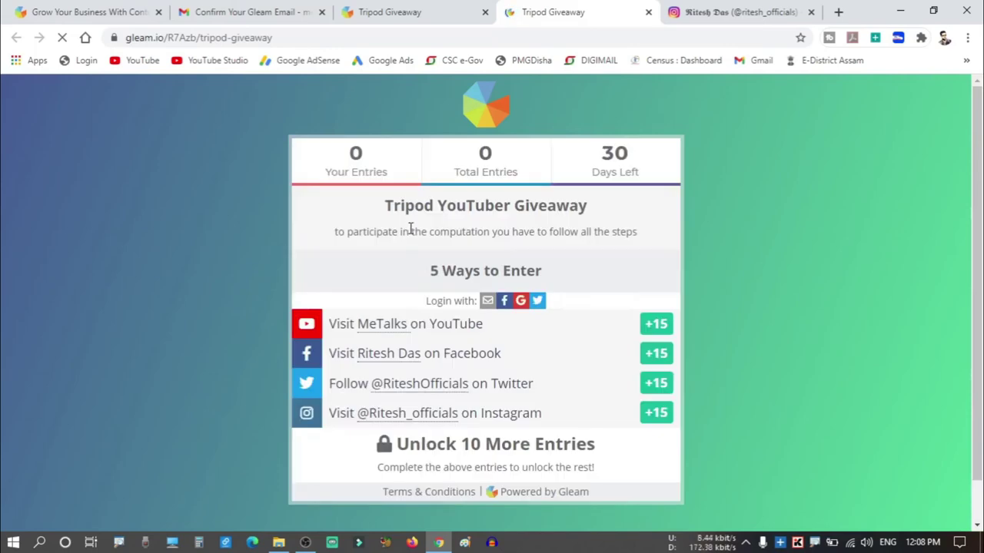
# Switch back to the Tripod Giveaway dashboard tab, running 29 October to 28 November 2020.
pyautogui.click(281, 38)
pyautogui.click(289, 42)
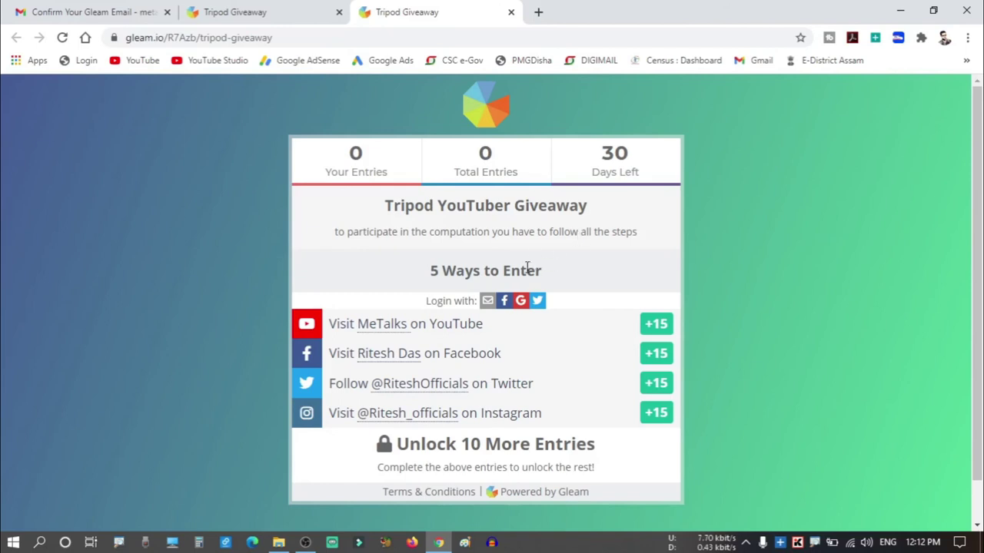
pyautogui.click(290, 10)
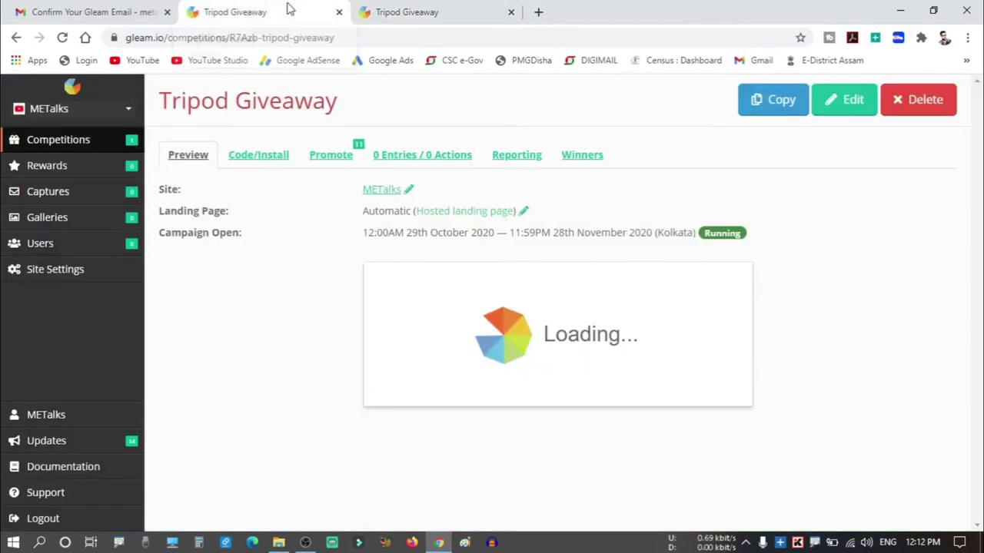